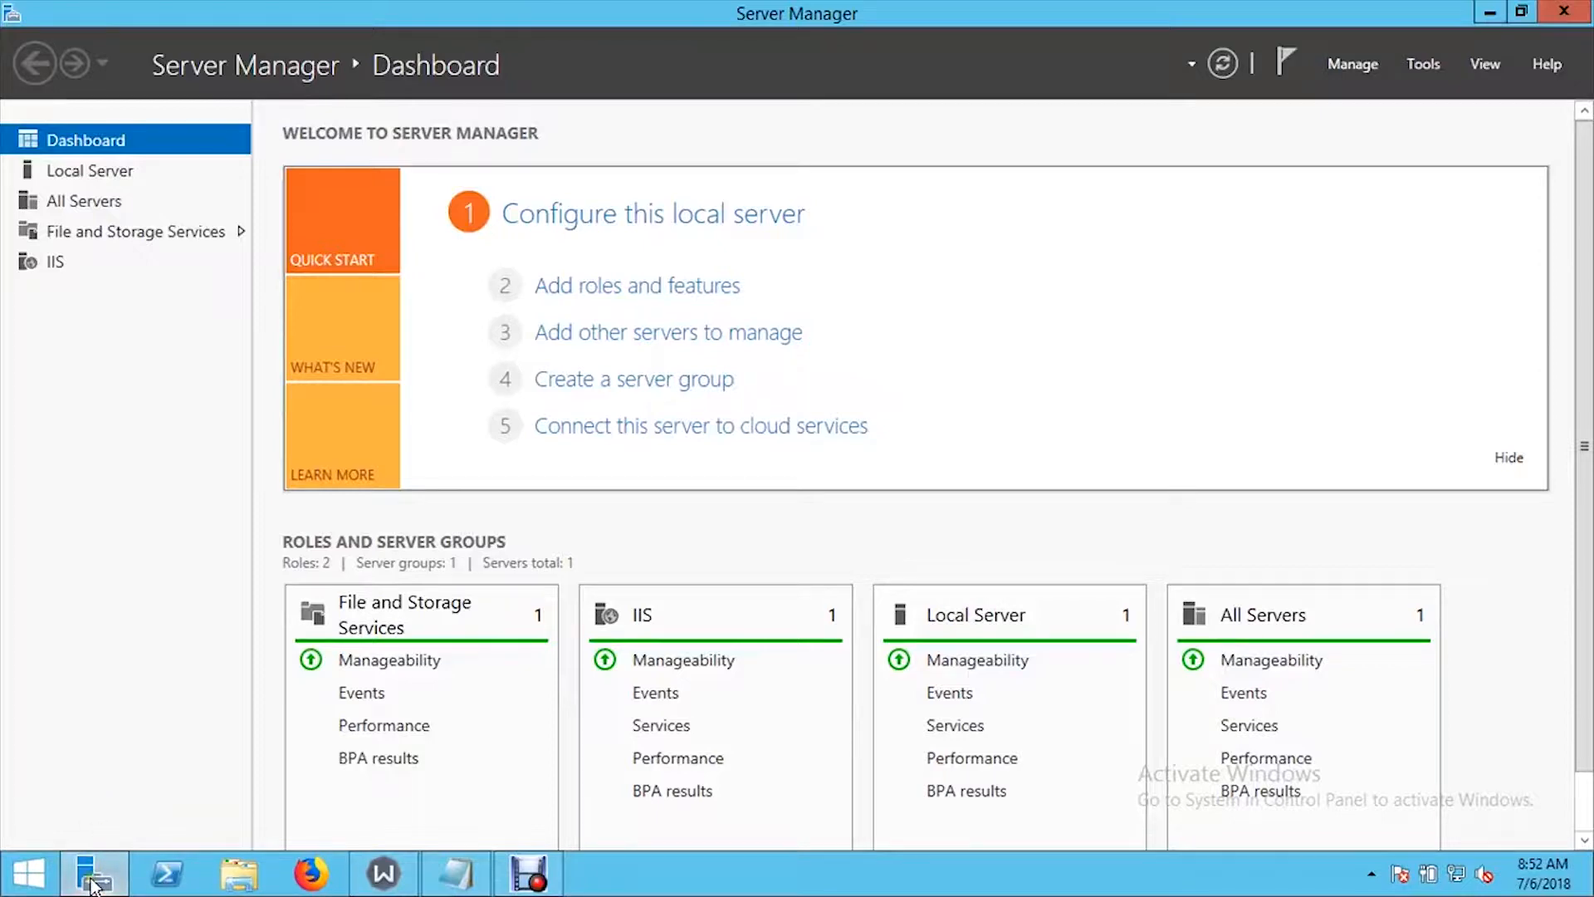
- Search the Start screen for "server" and open Server Manager
mouse_move(93, 884)
click(29, 871)
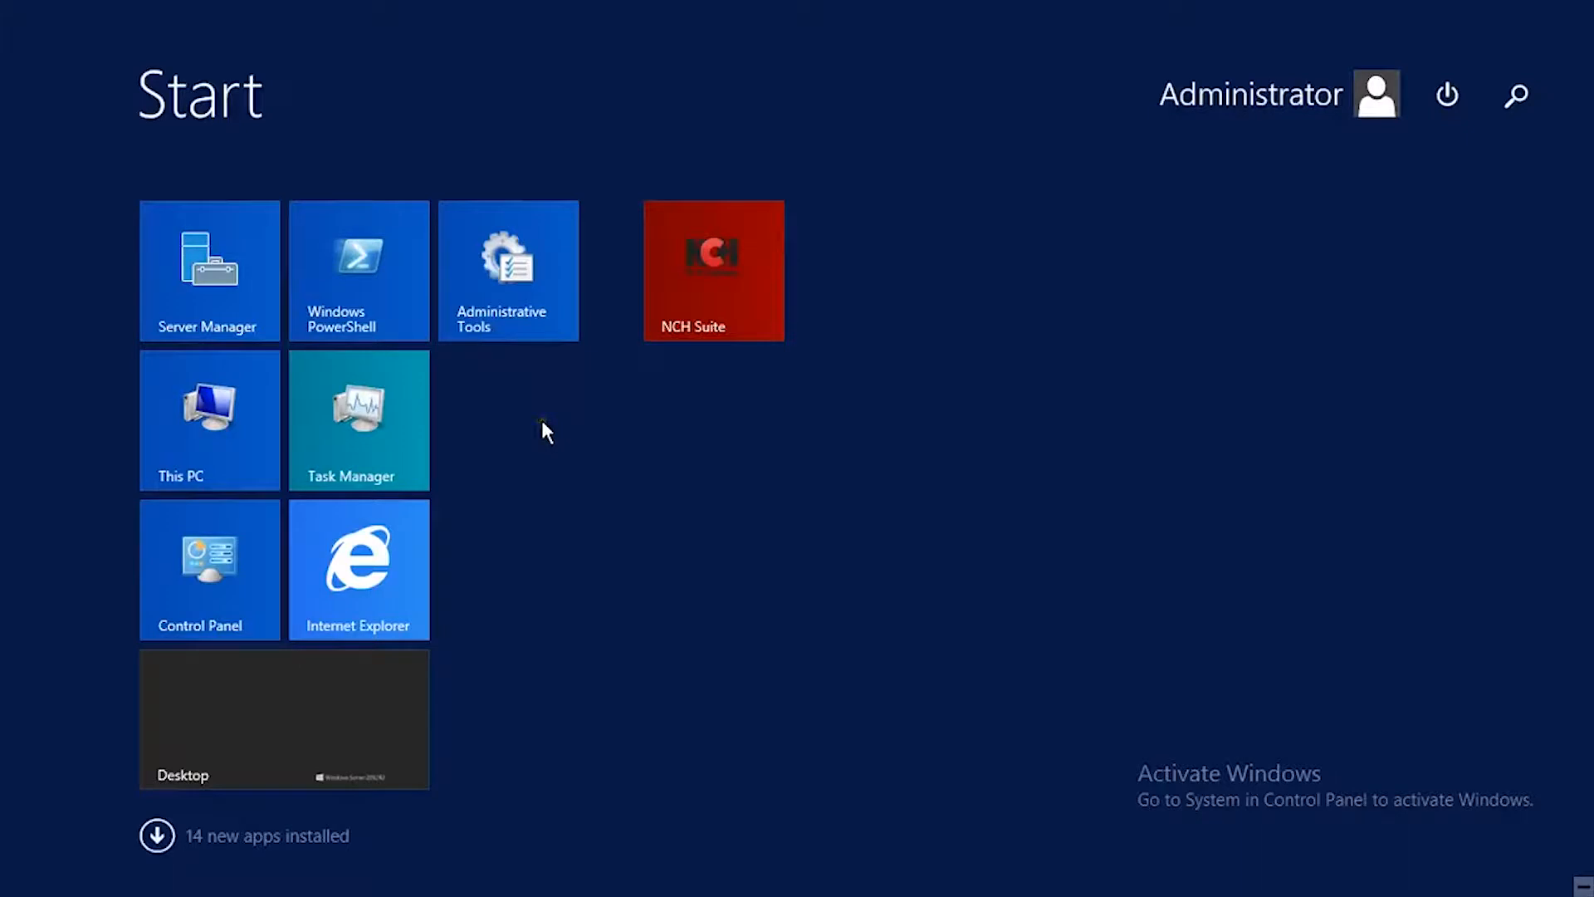
text(serve)
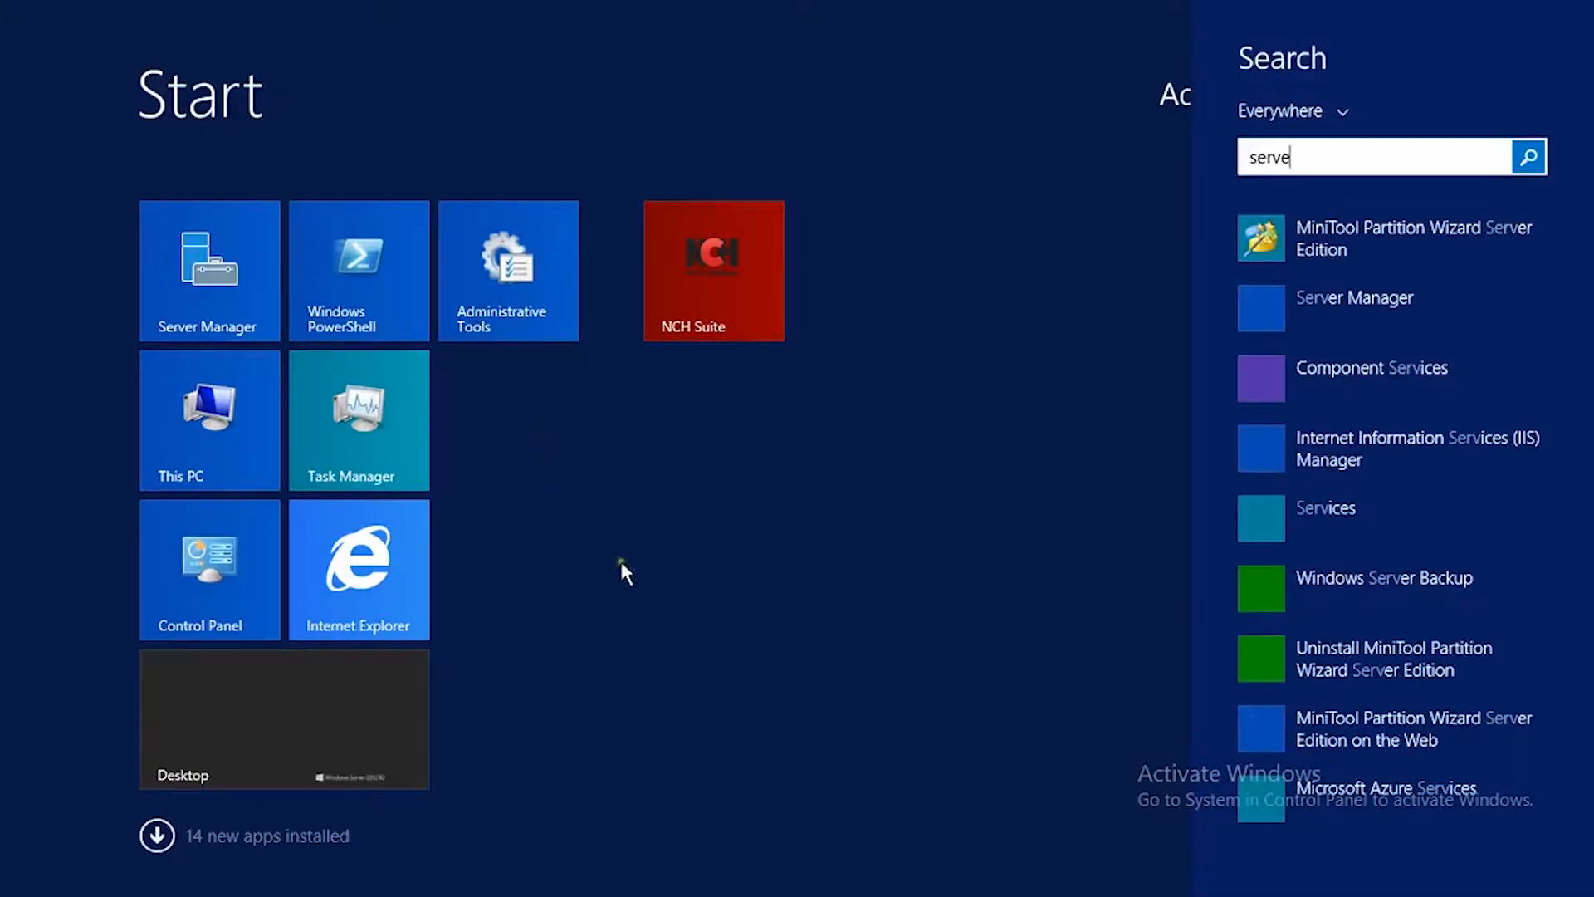
text(r Edition)
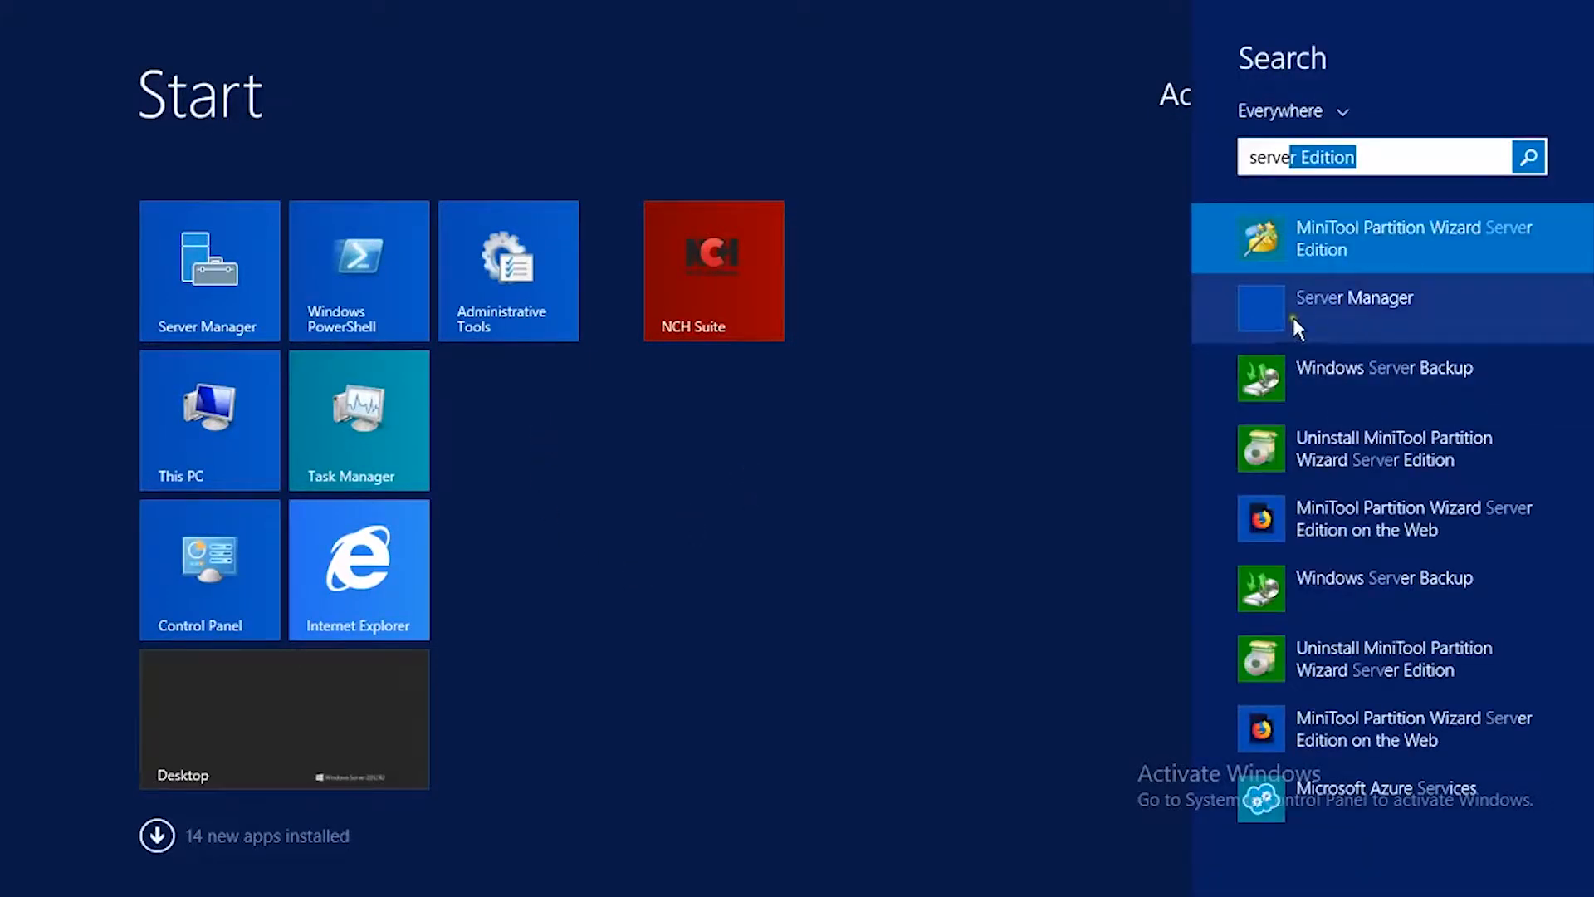
click(1293, 317)
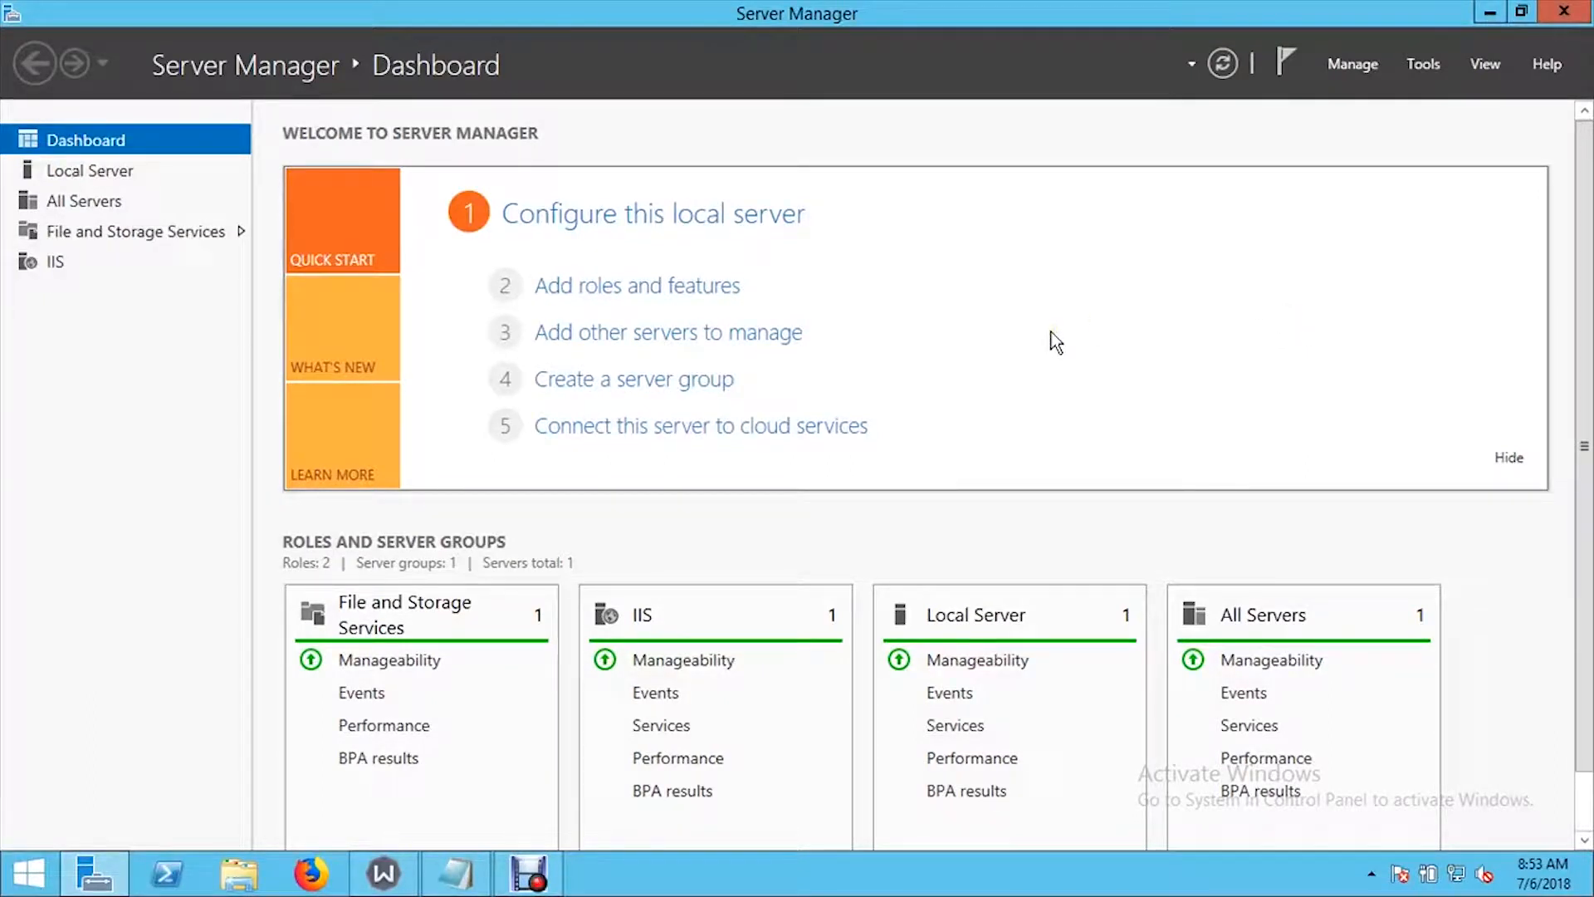
- Start adding roles and features, using a role-based or feature-based installation on the local server from the server pool
click(590, 290)
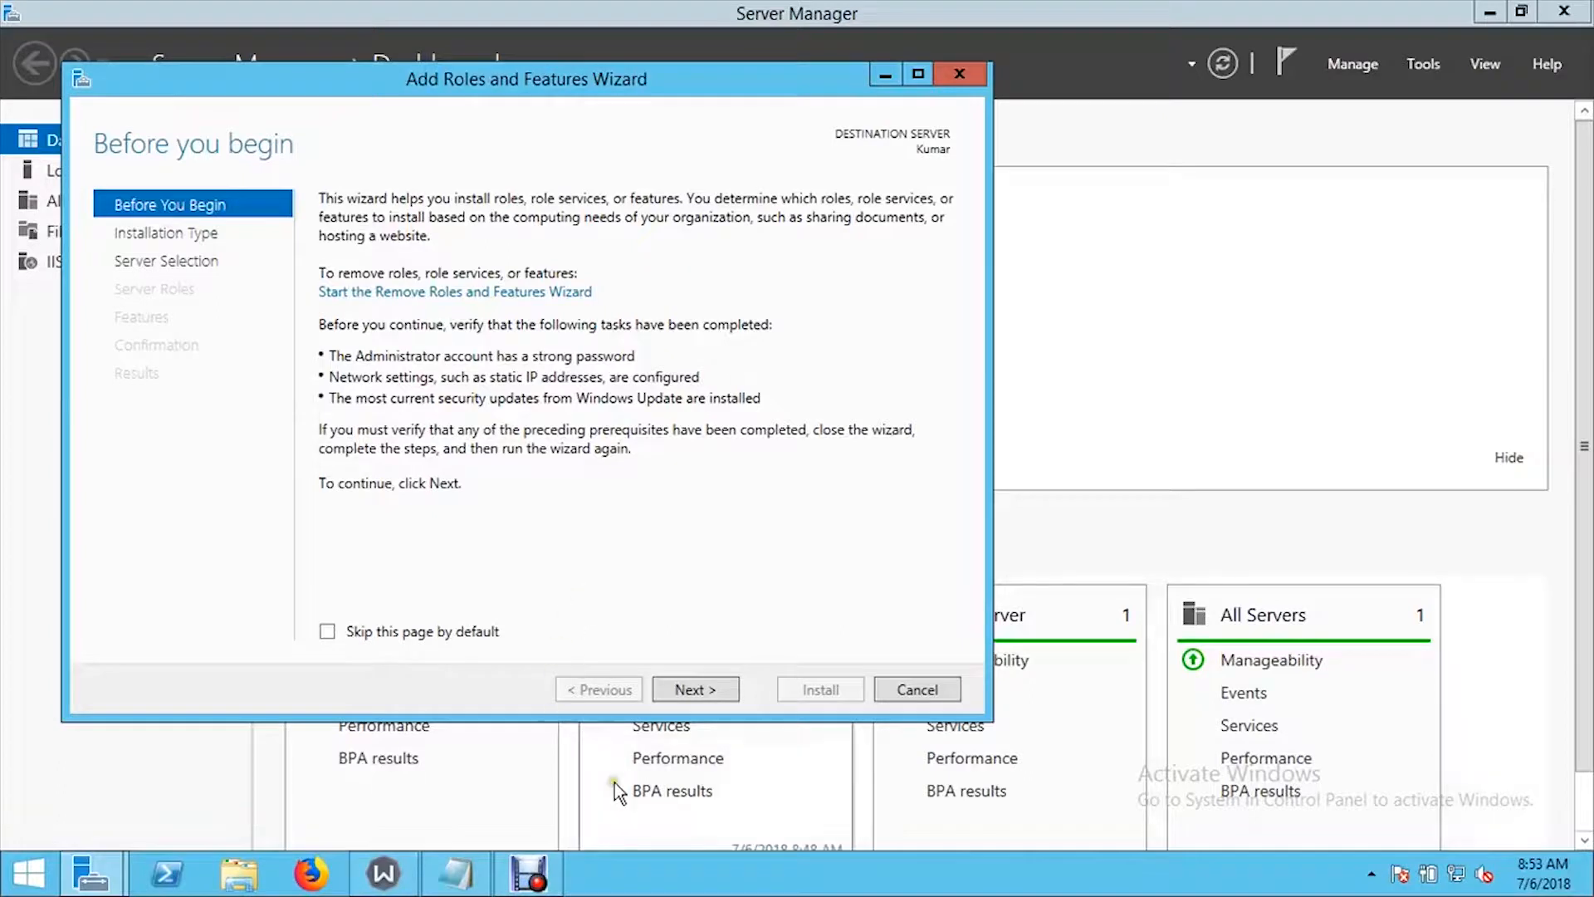
click(694, 689)
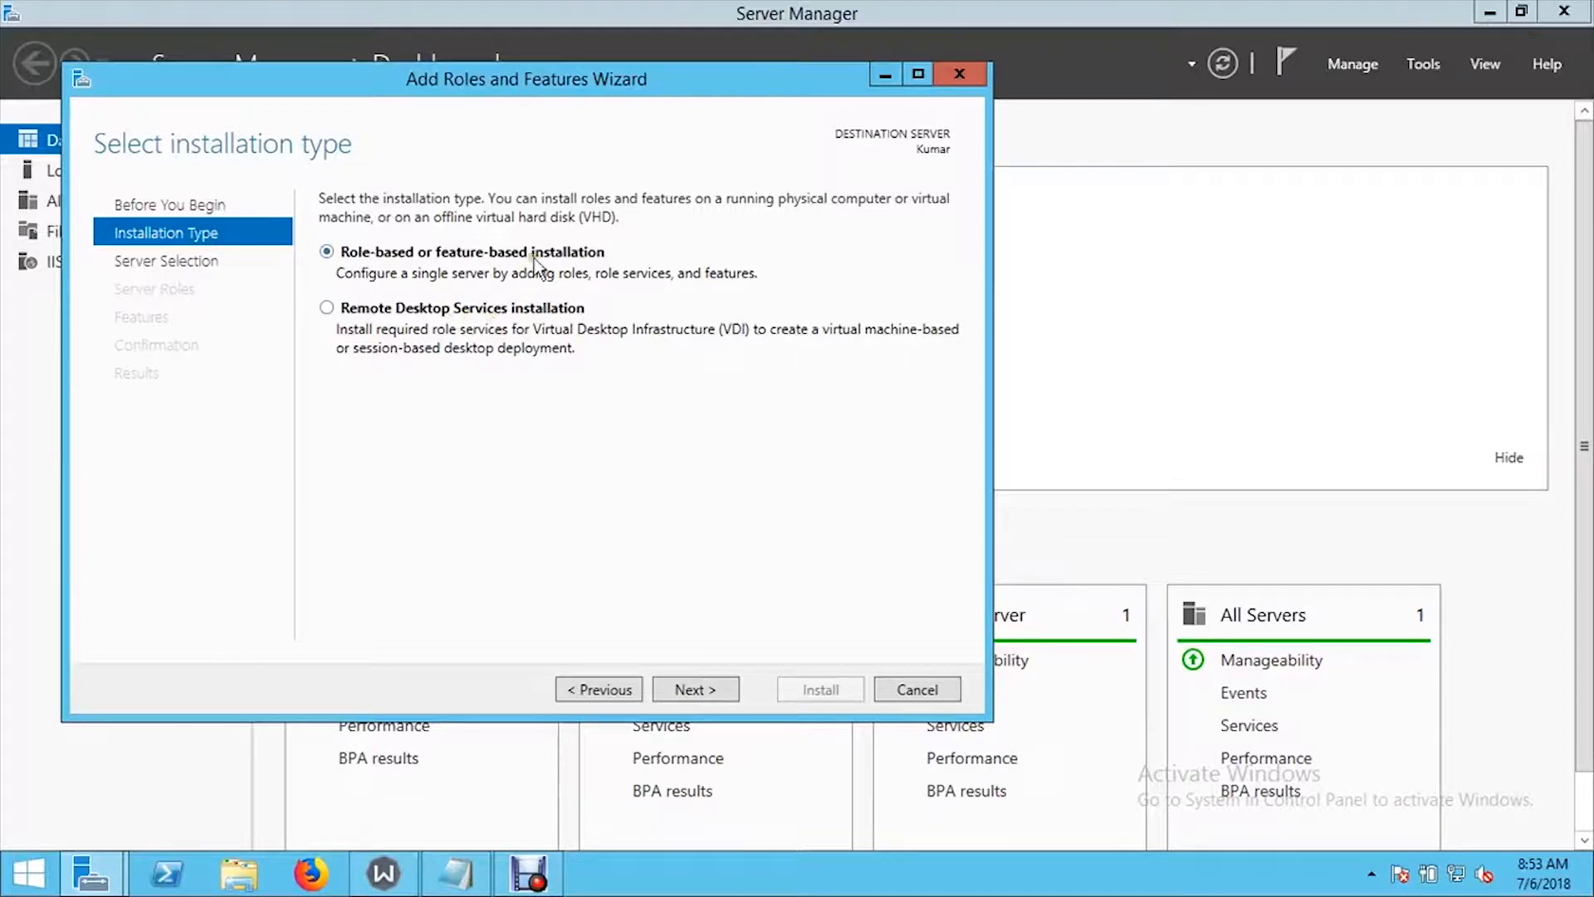
click(704, 694)
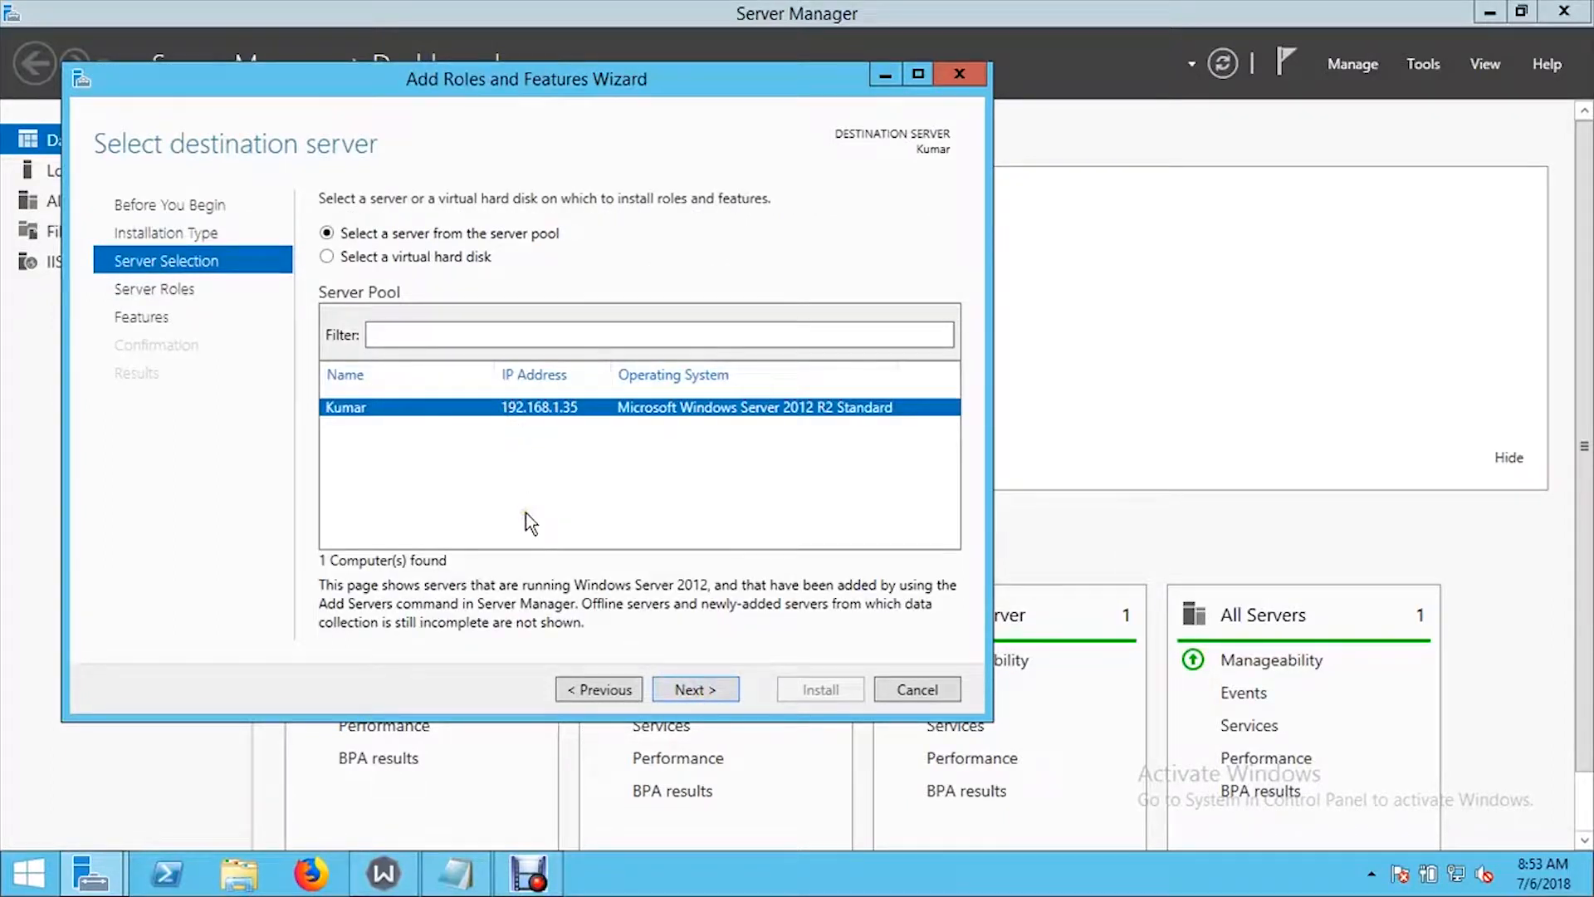
click(451, 251)
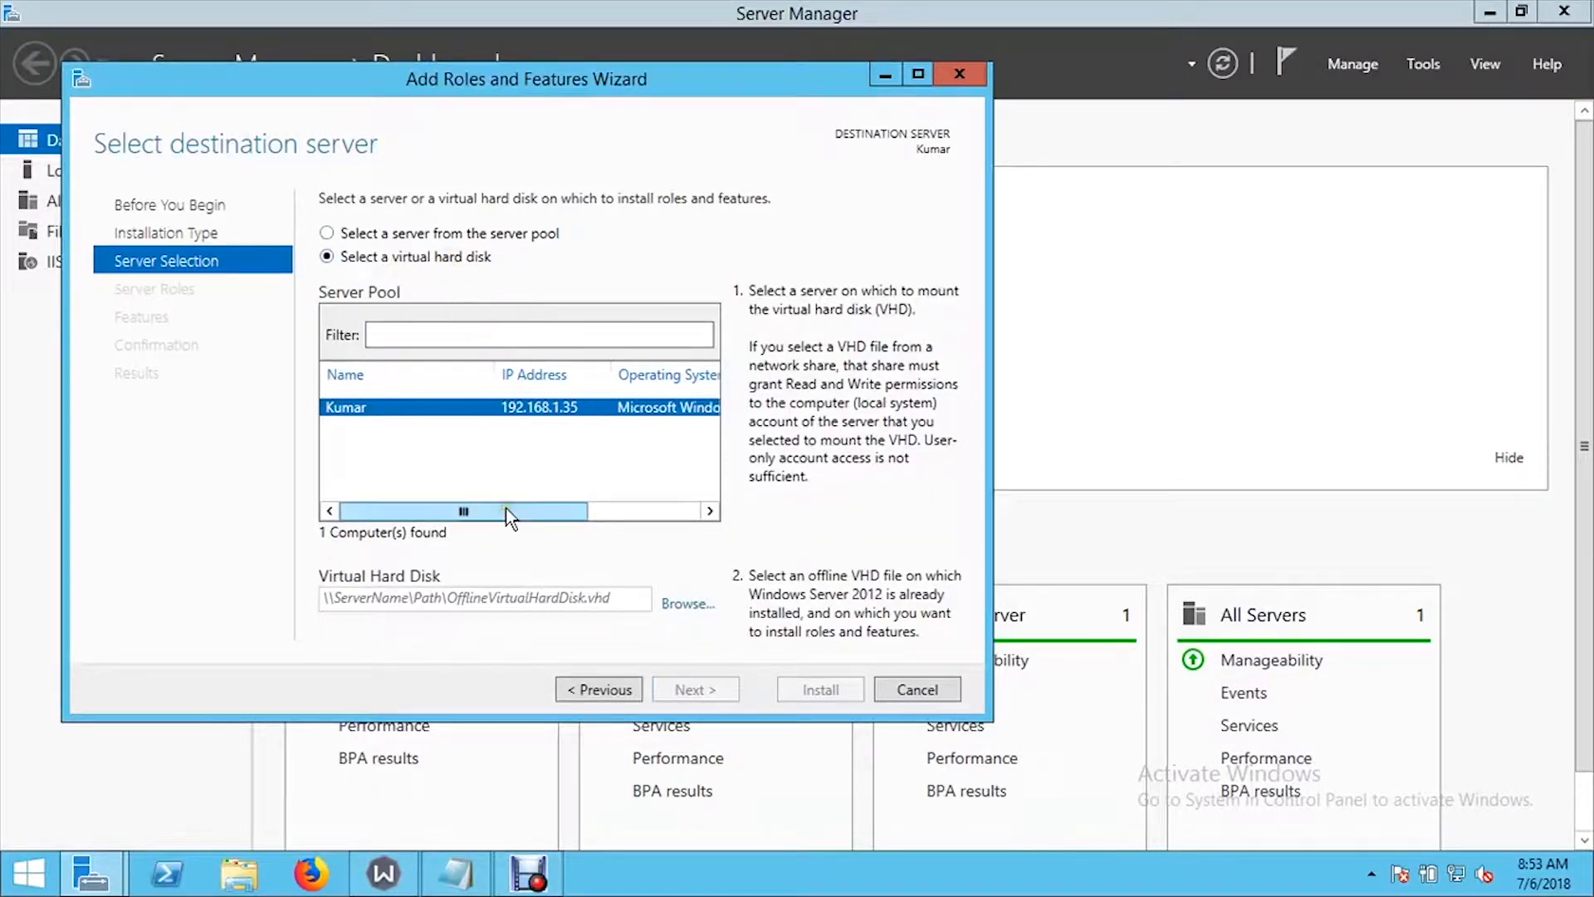
click(485, 232)
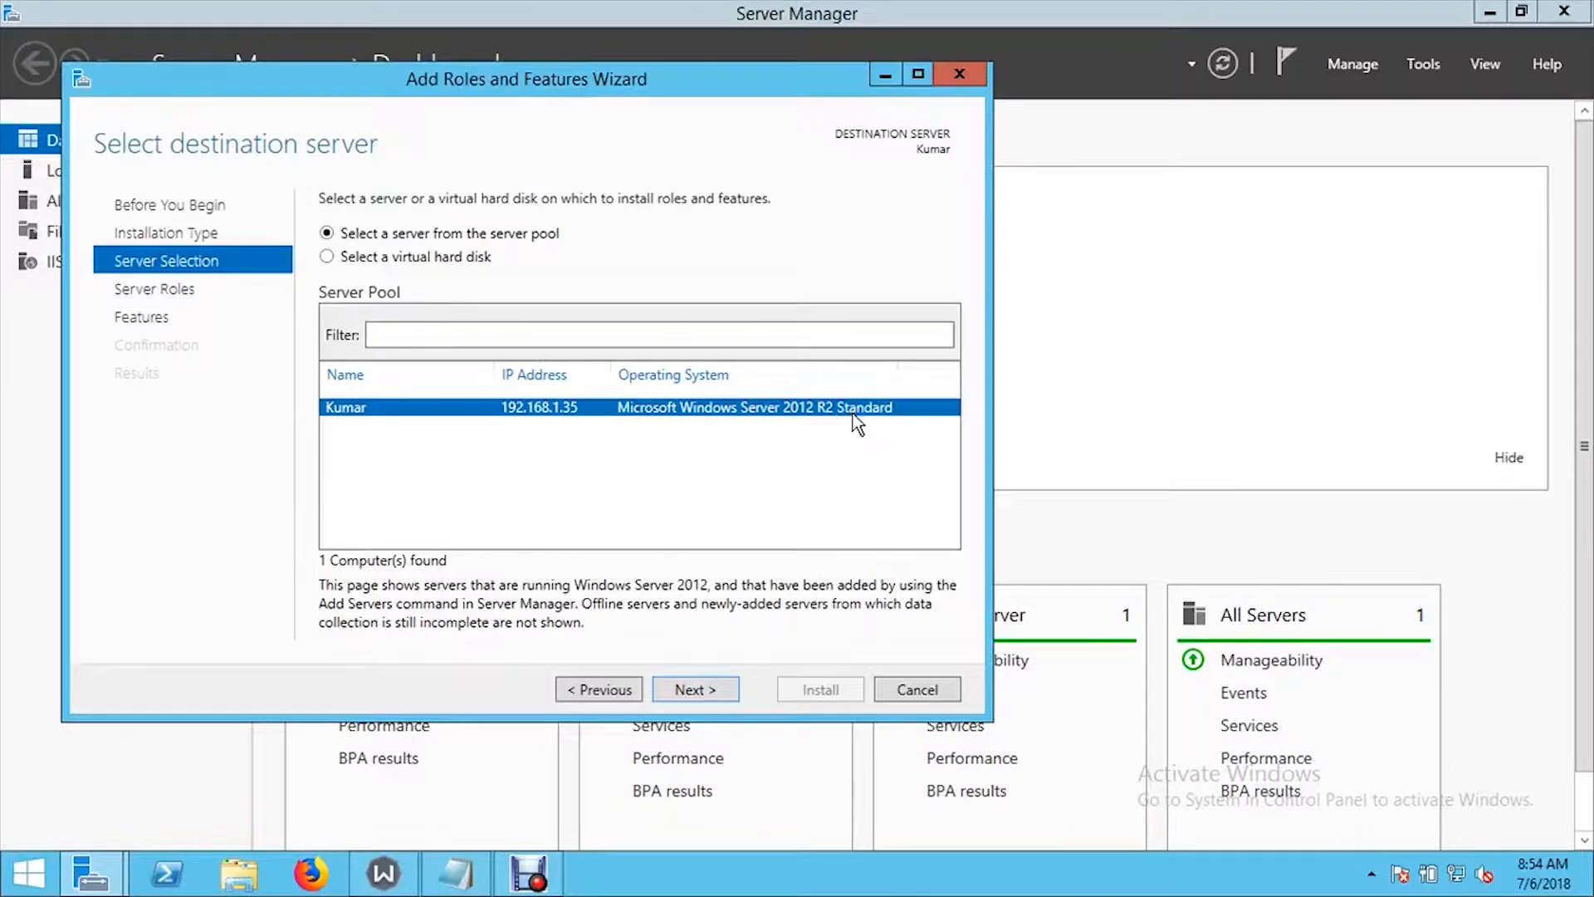
click(684, 696)
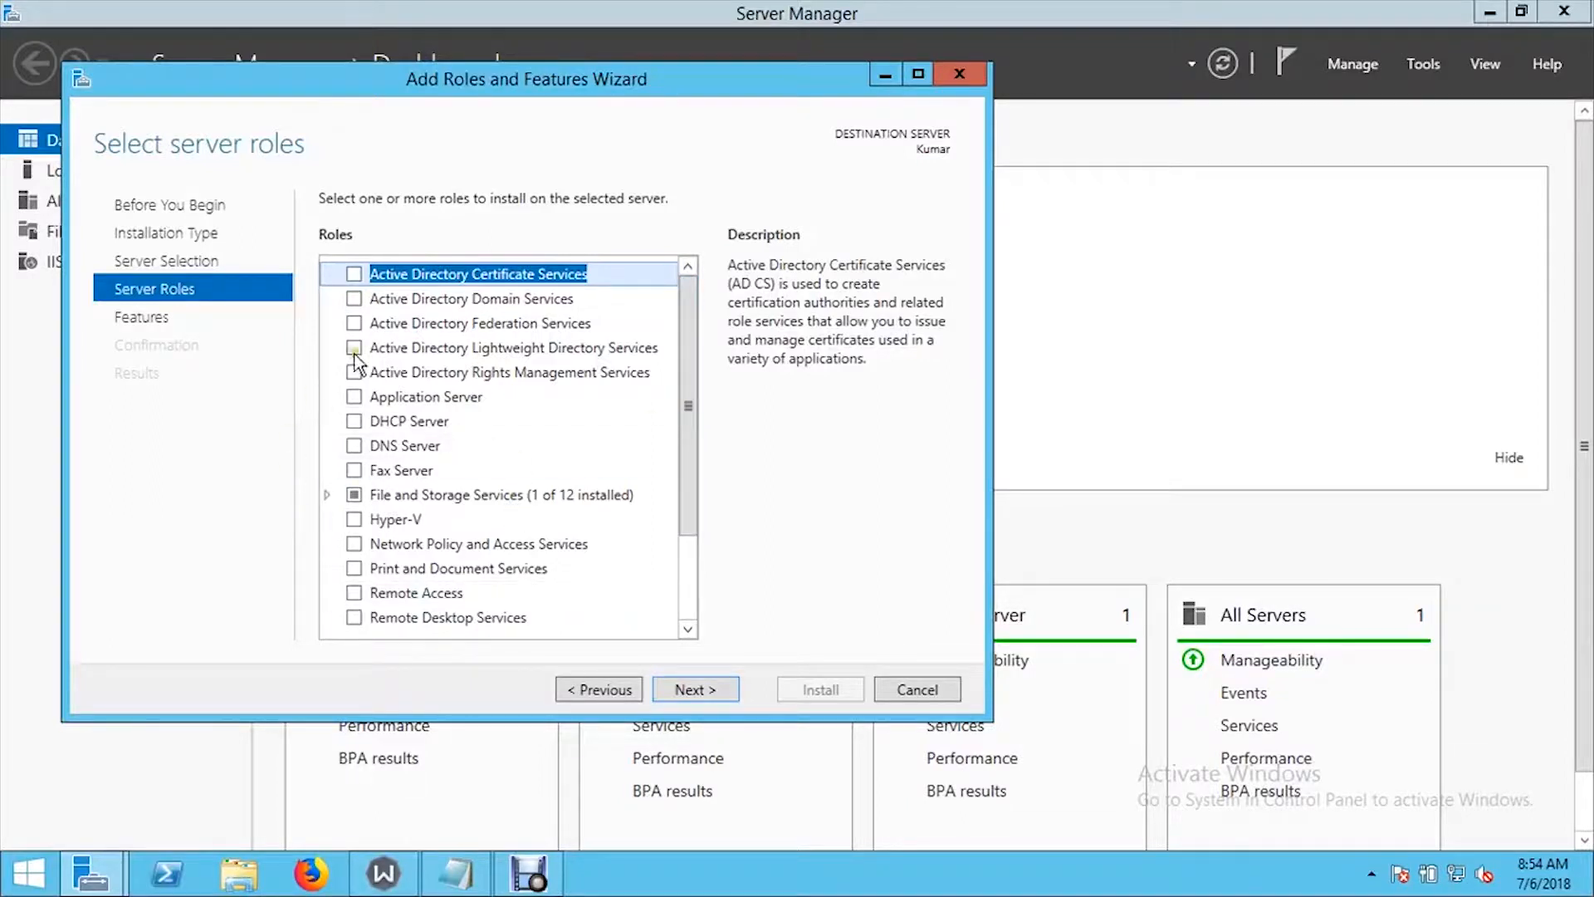
- Select the Hyper-V role together with its required management tools and proceed to the feature selection
click(354, 520)
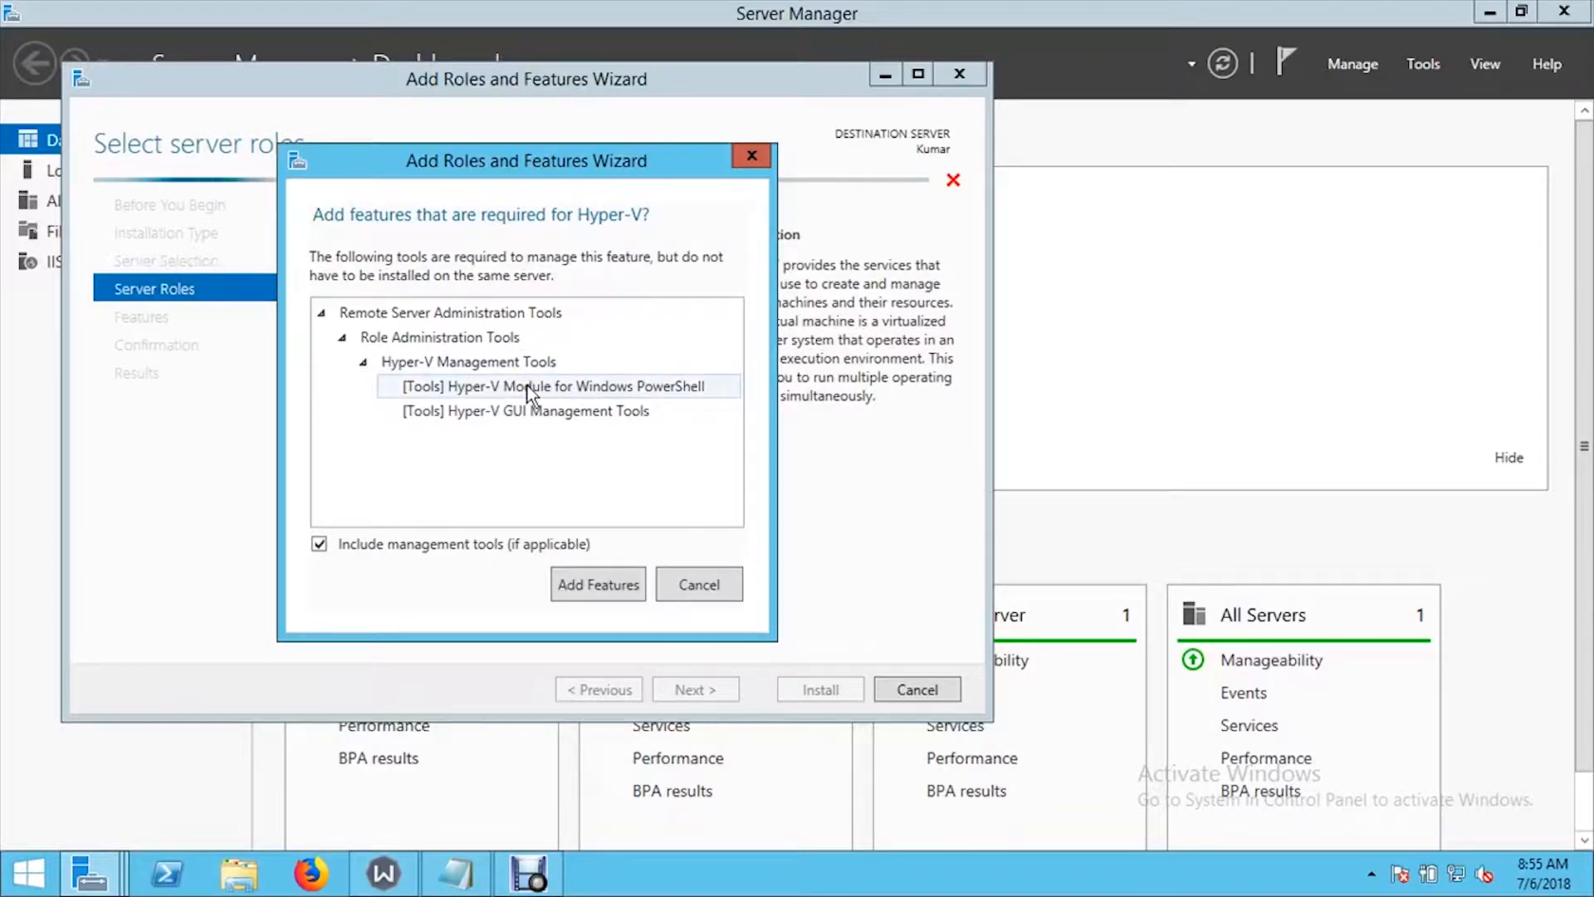
click(596, 586)
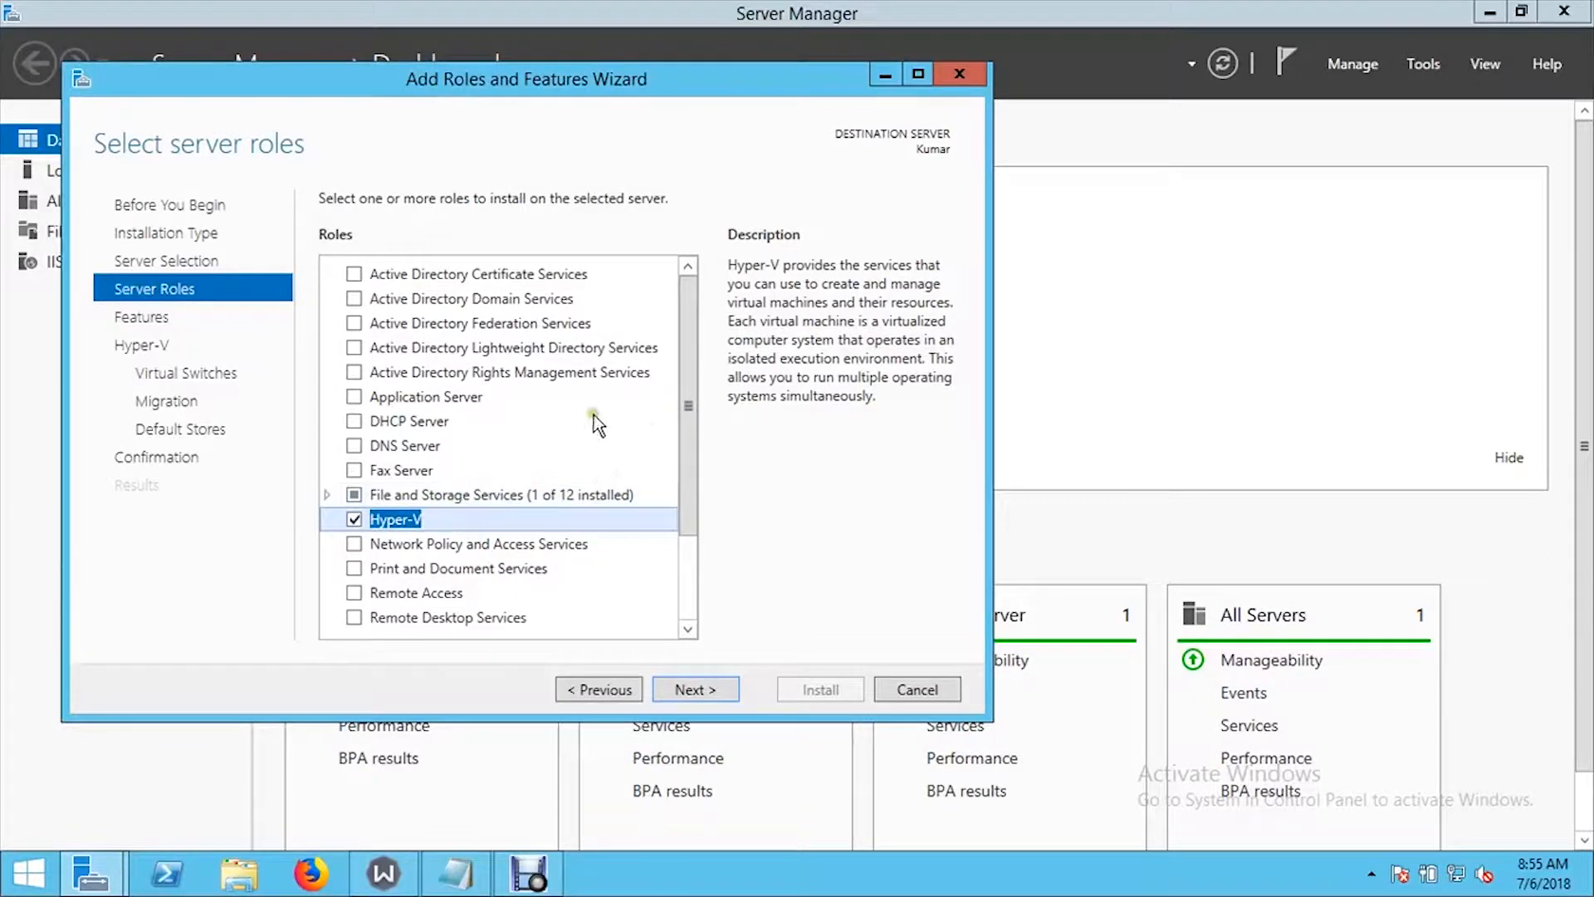
click(689, 687)
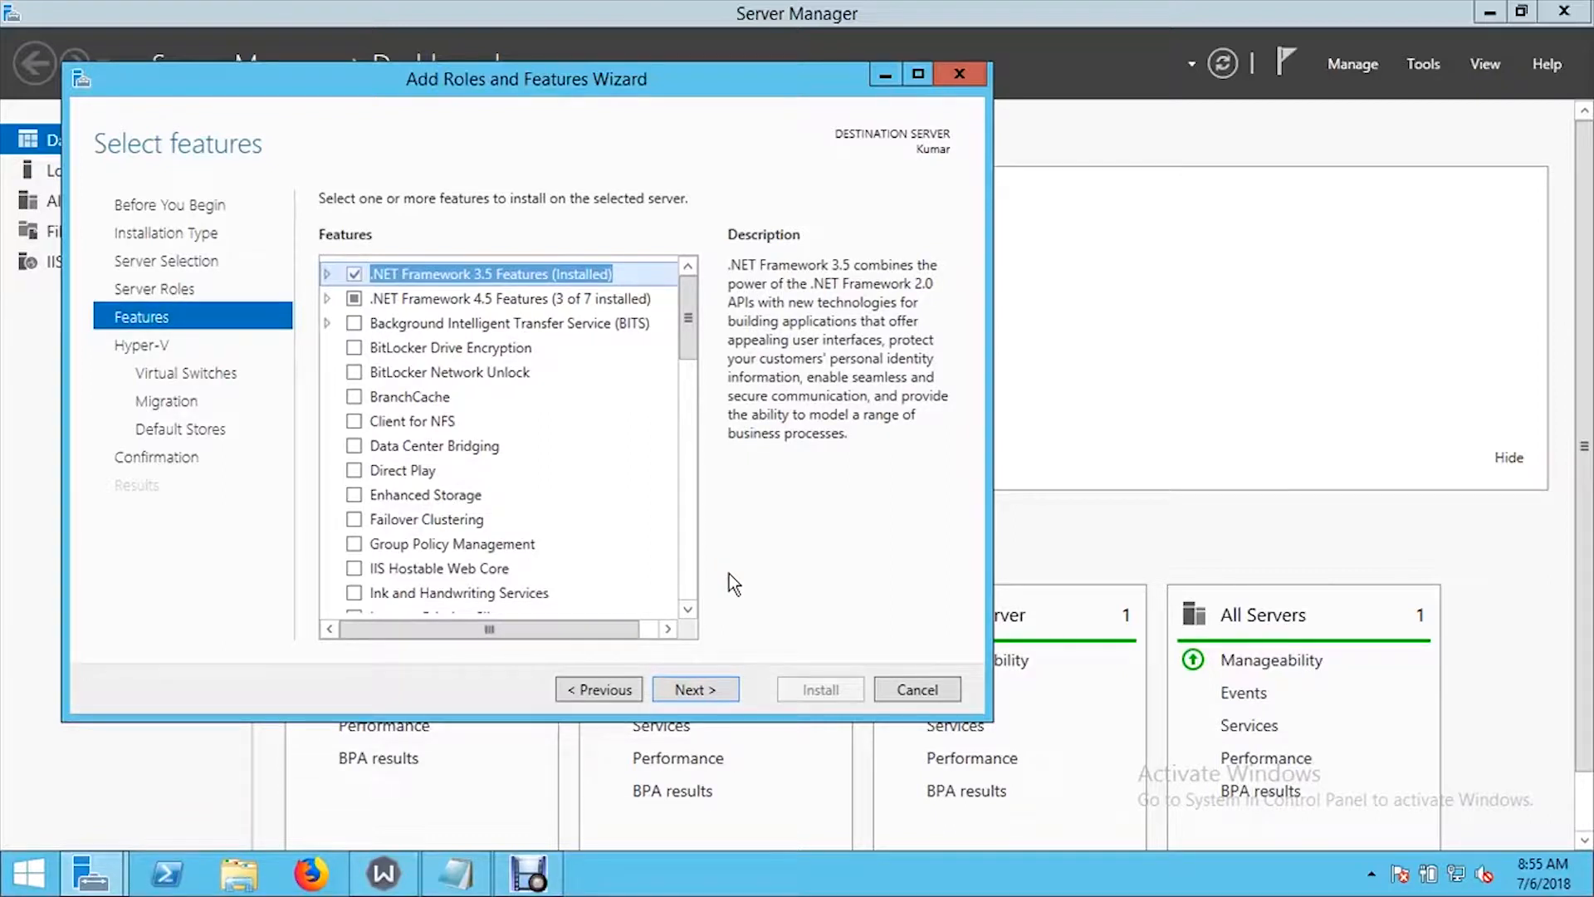
- Check the tools selected under Role Administration Tools in Remote Server Administration Tools and accept the feature selection
drag(694, 332, 702, 444)
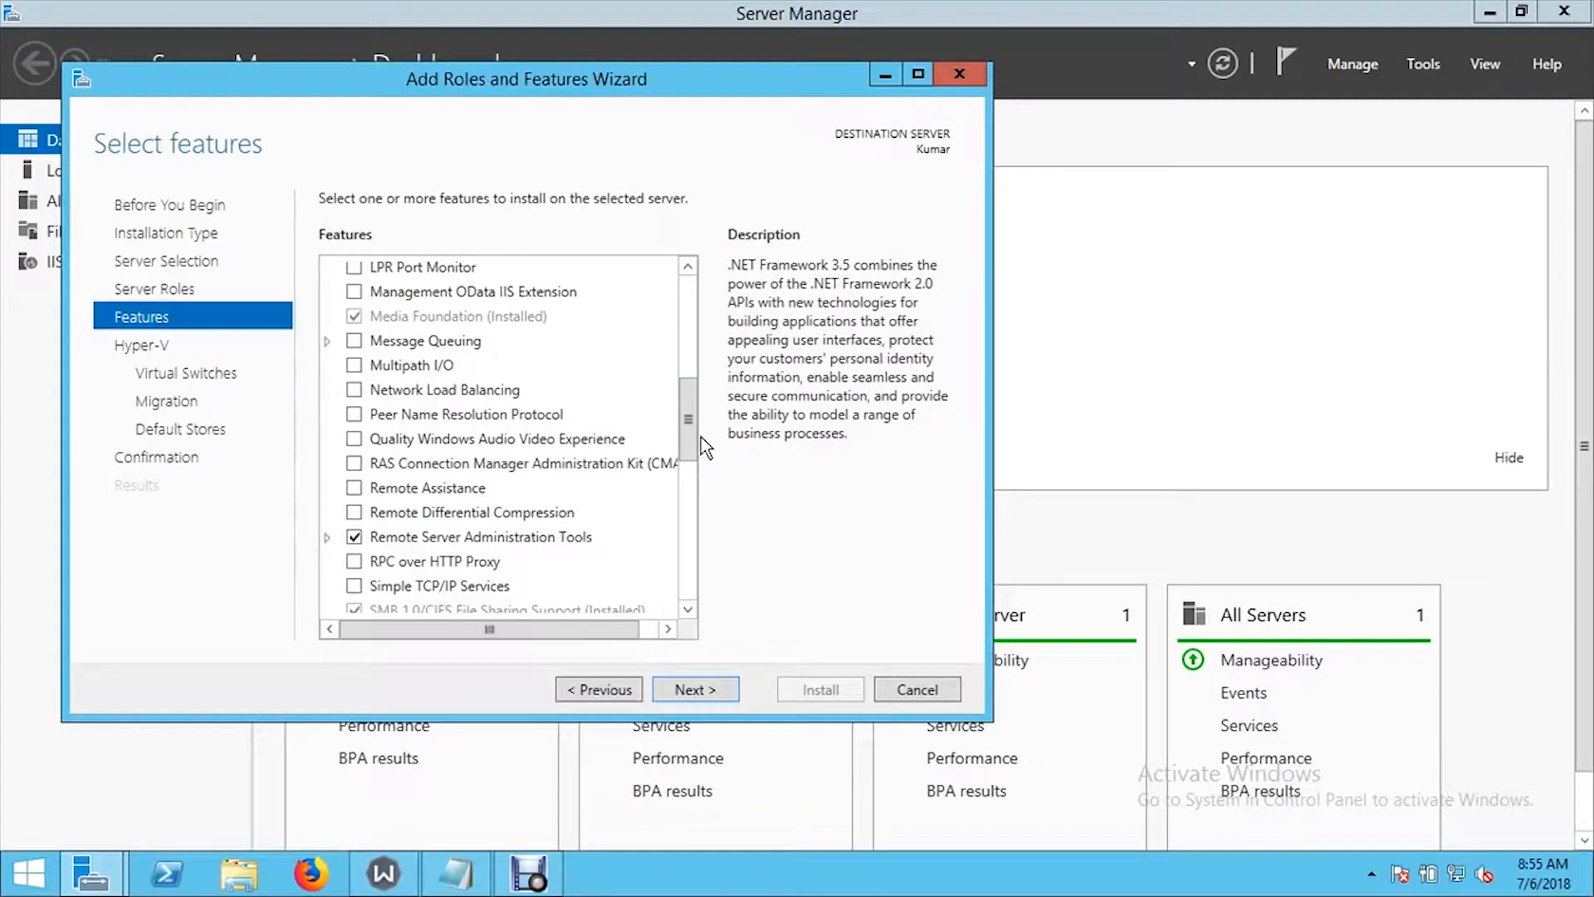
click(670, 691)
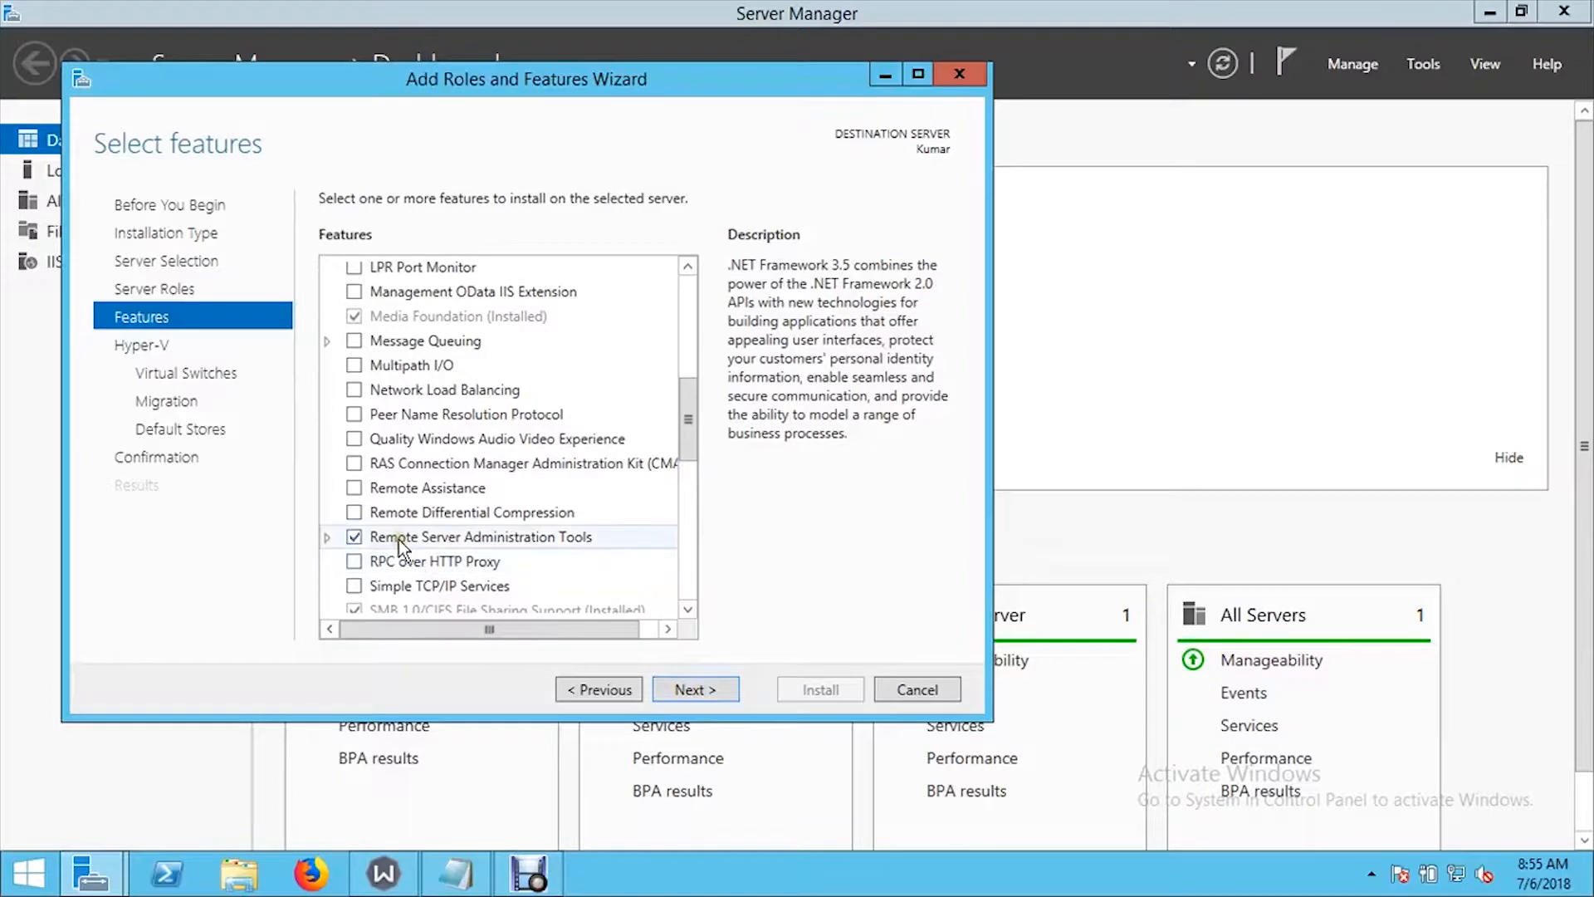
click(328, 537)
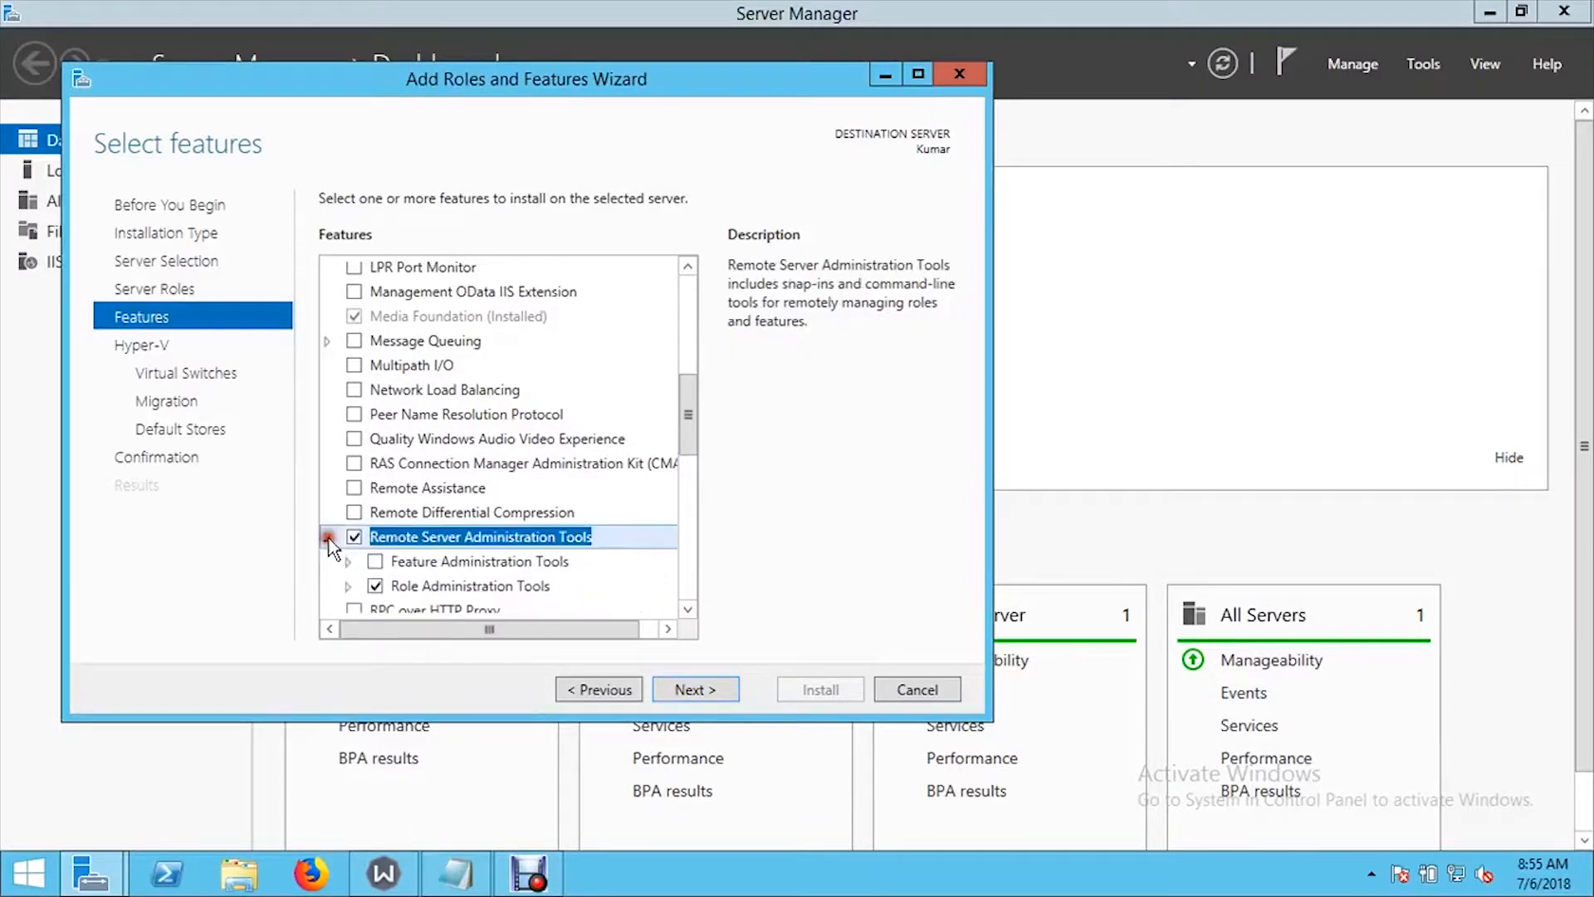
click(349, 585)
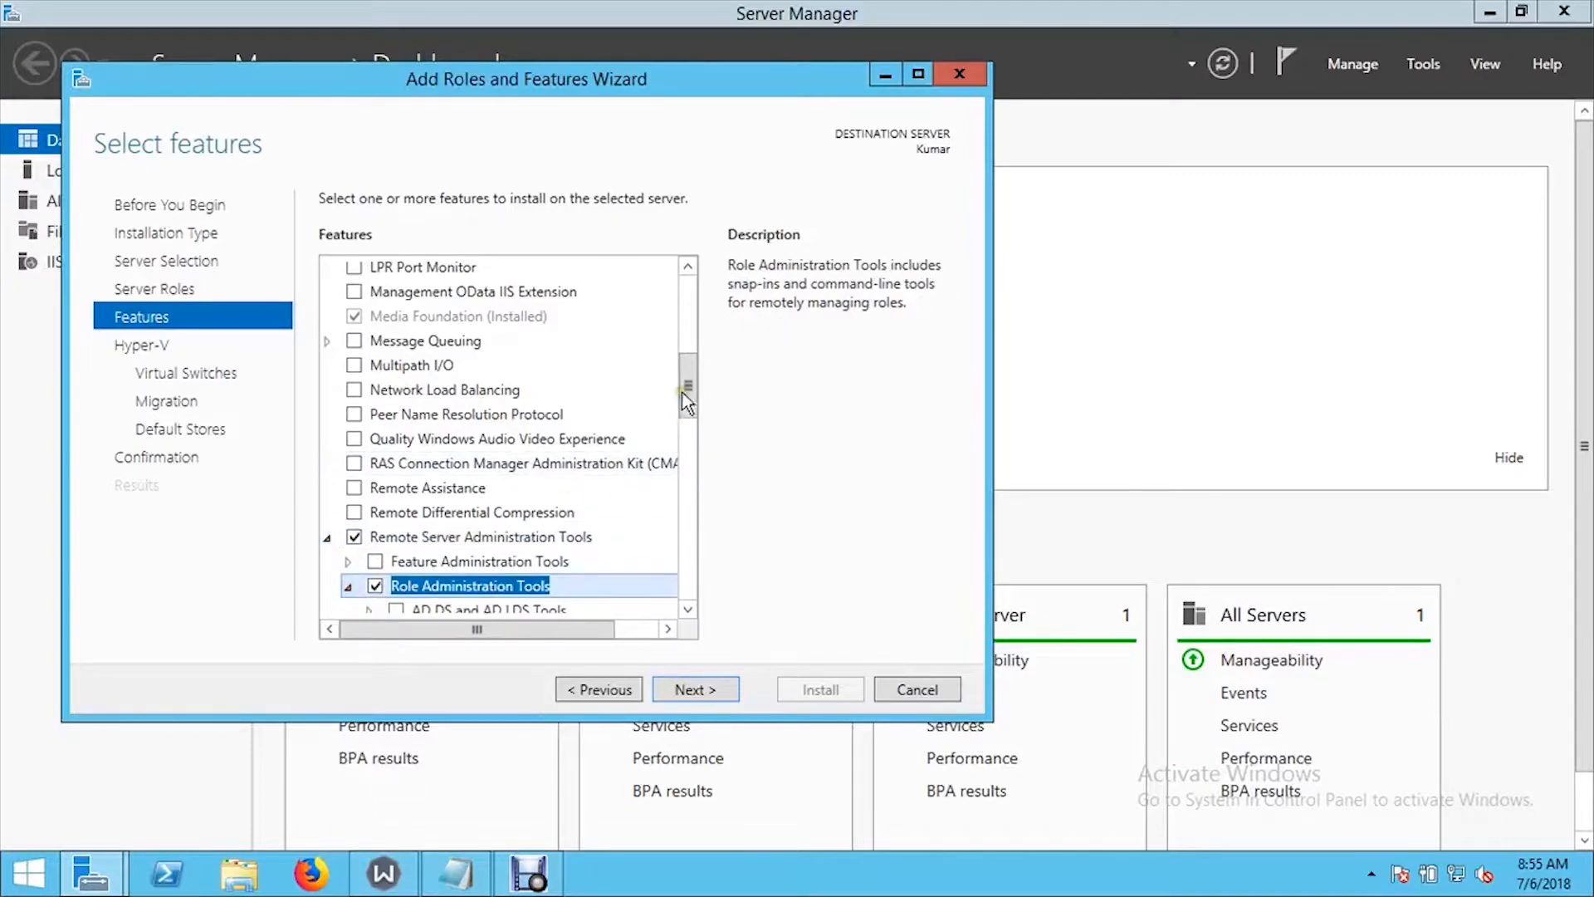
drag(687, 388, 686, 463)
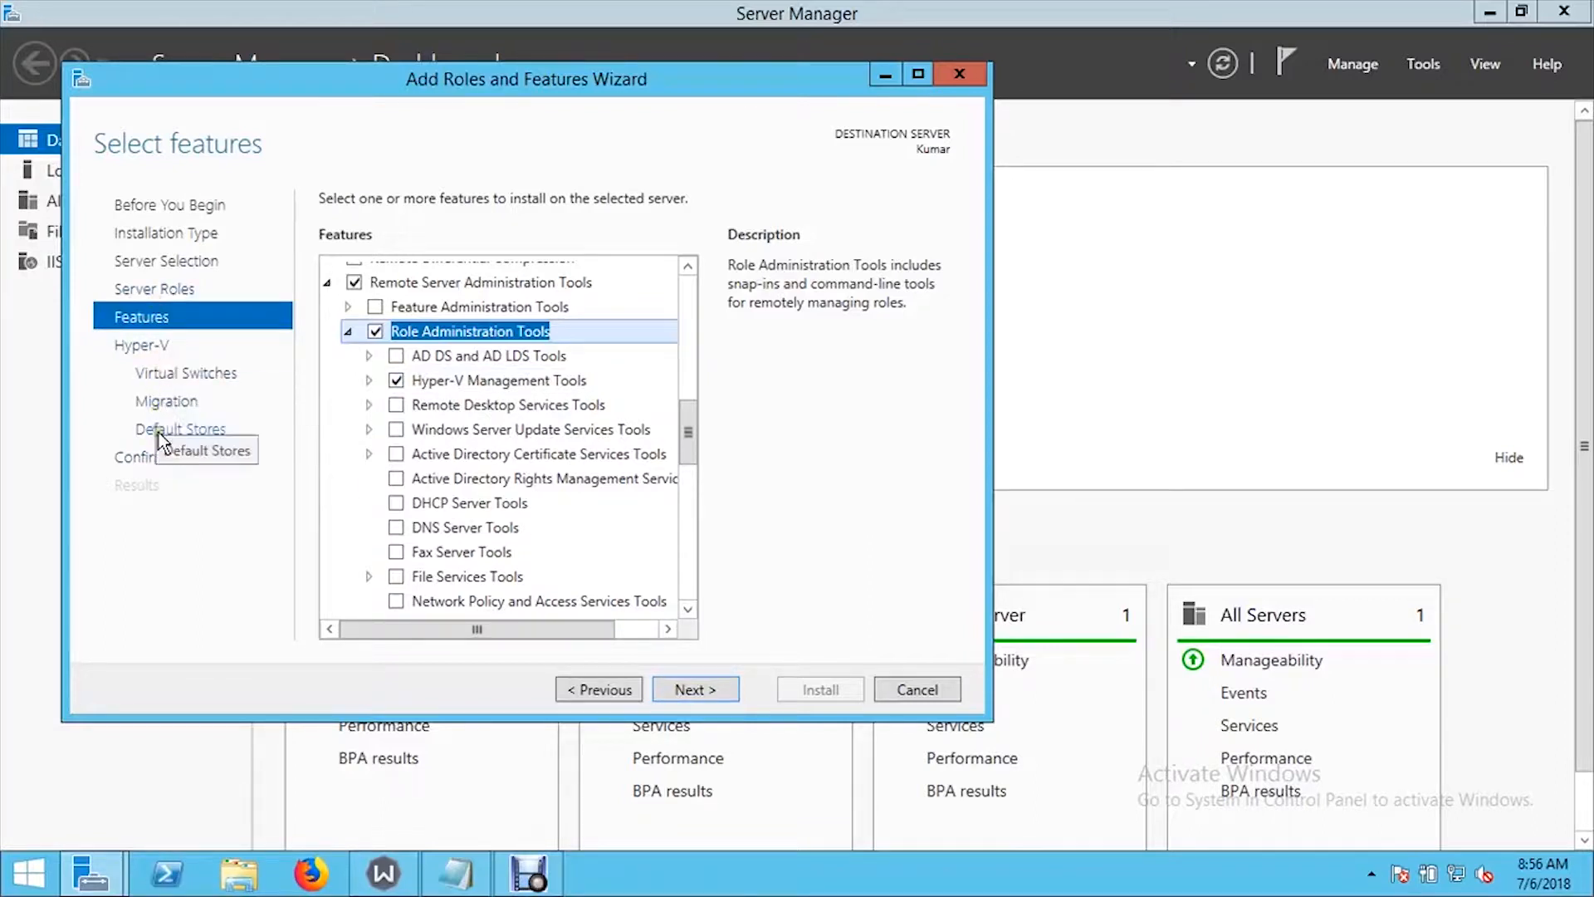
click(697, 690)
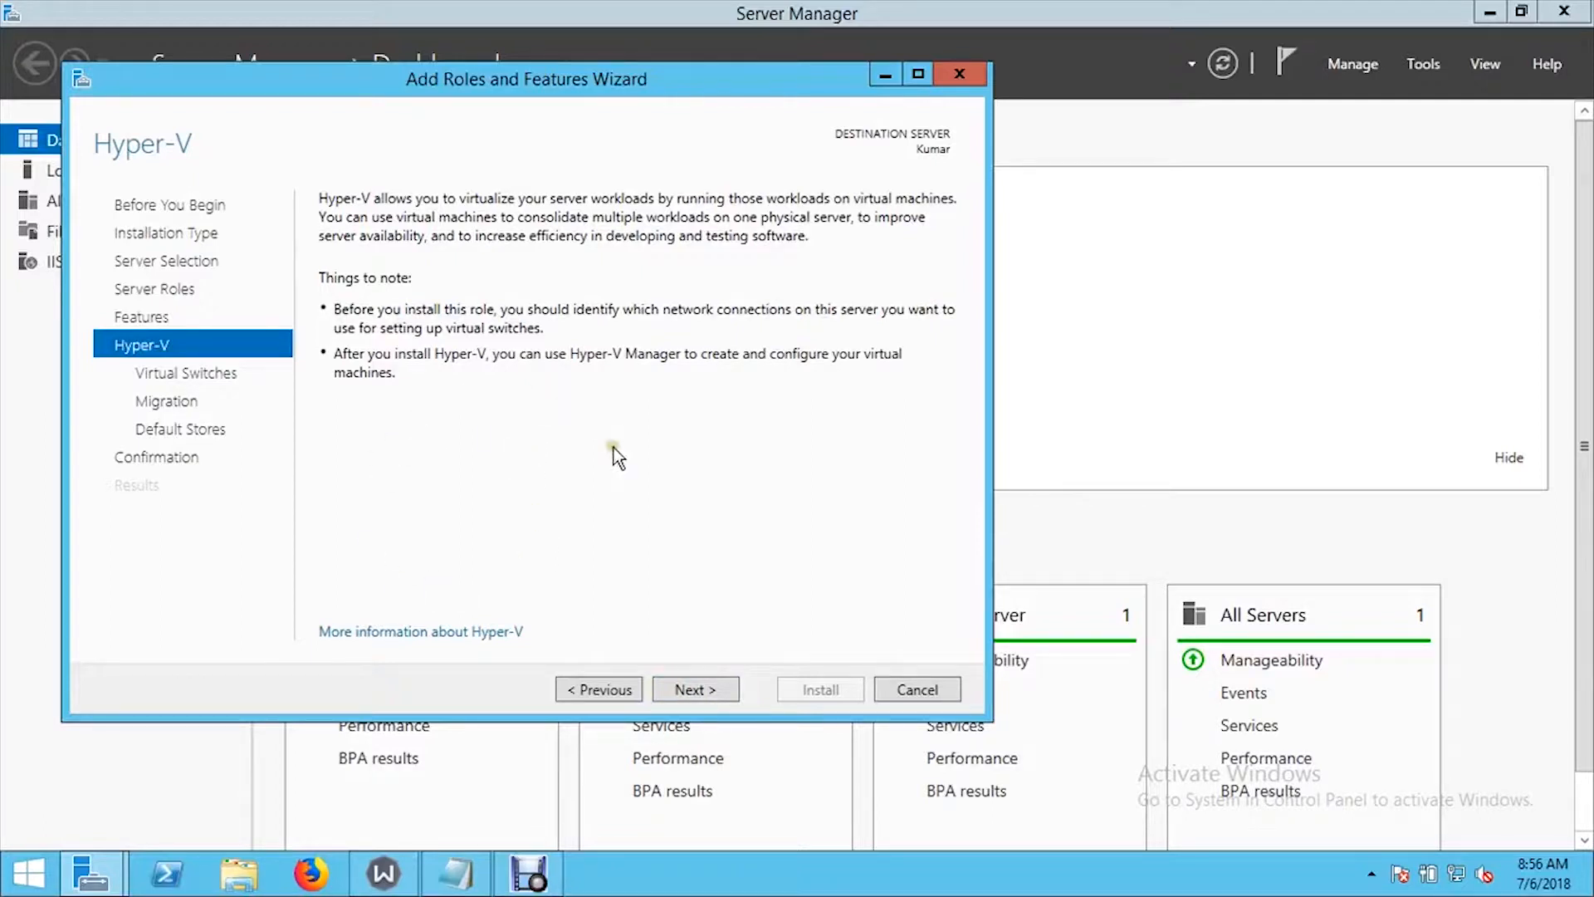
- Install Hyper-V without a virtual switch or live migration, keeping the default store locations, and close the wizard
click(690, 690)
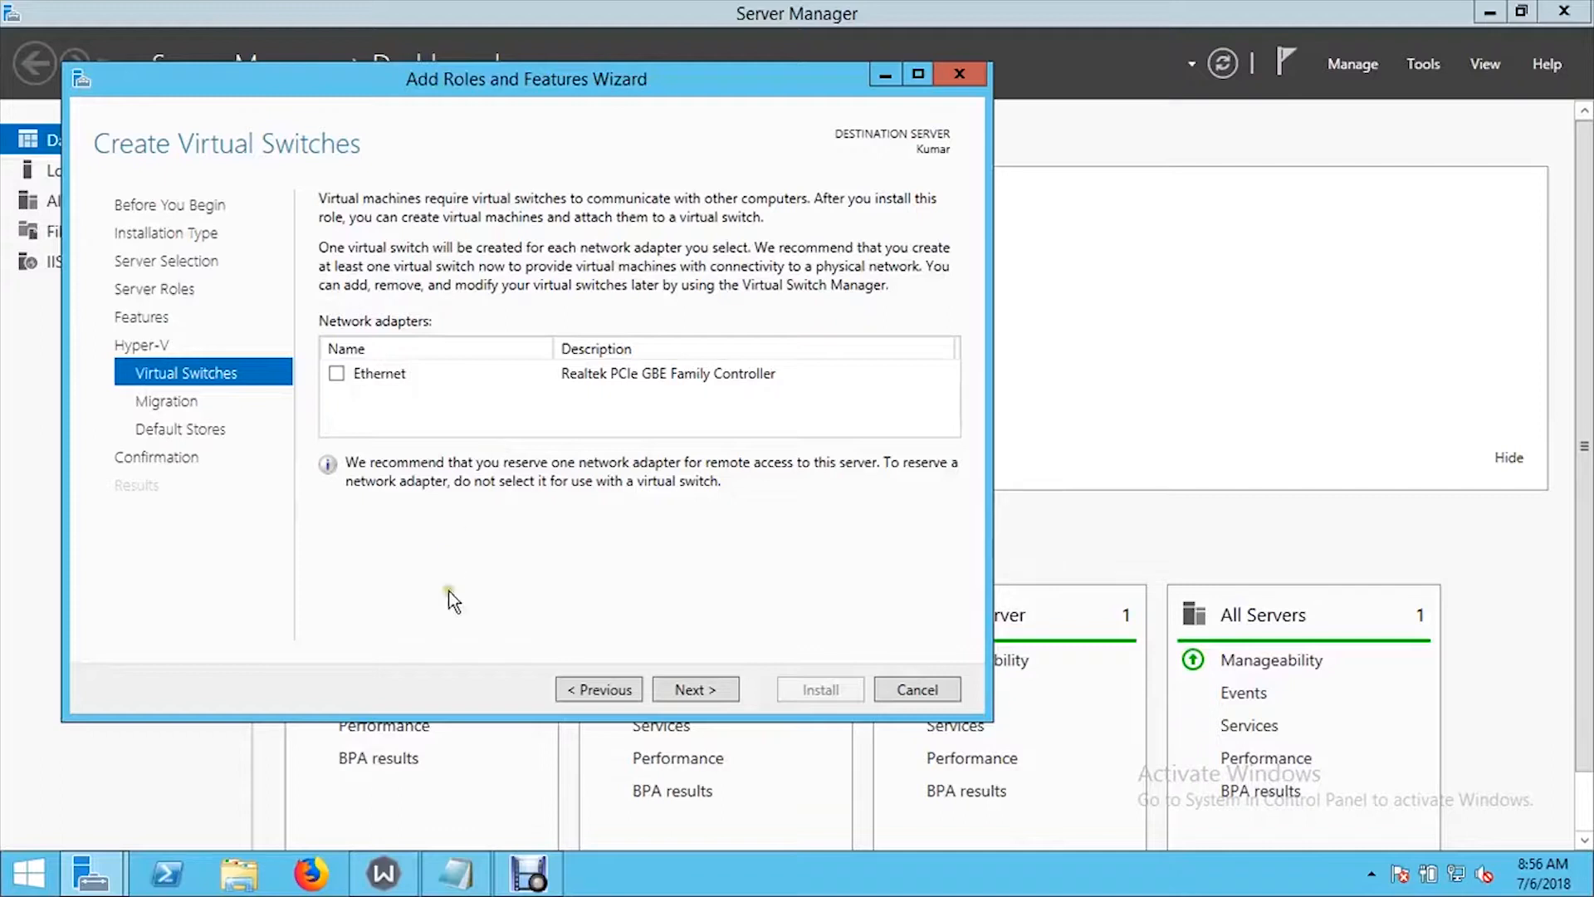
click(698, 689)
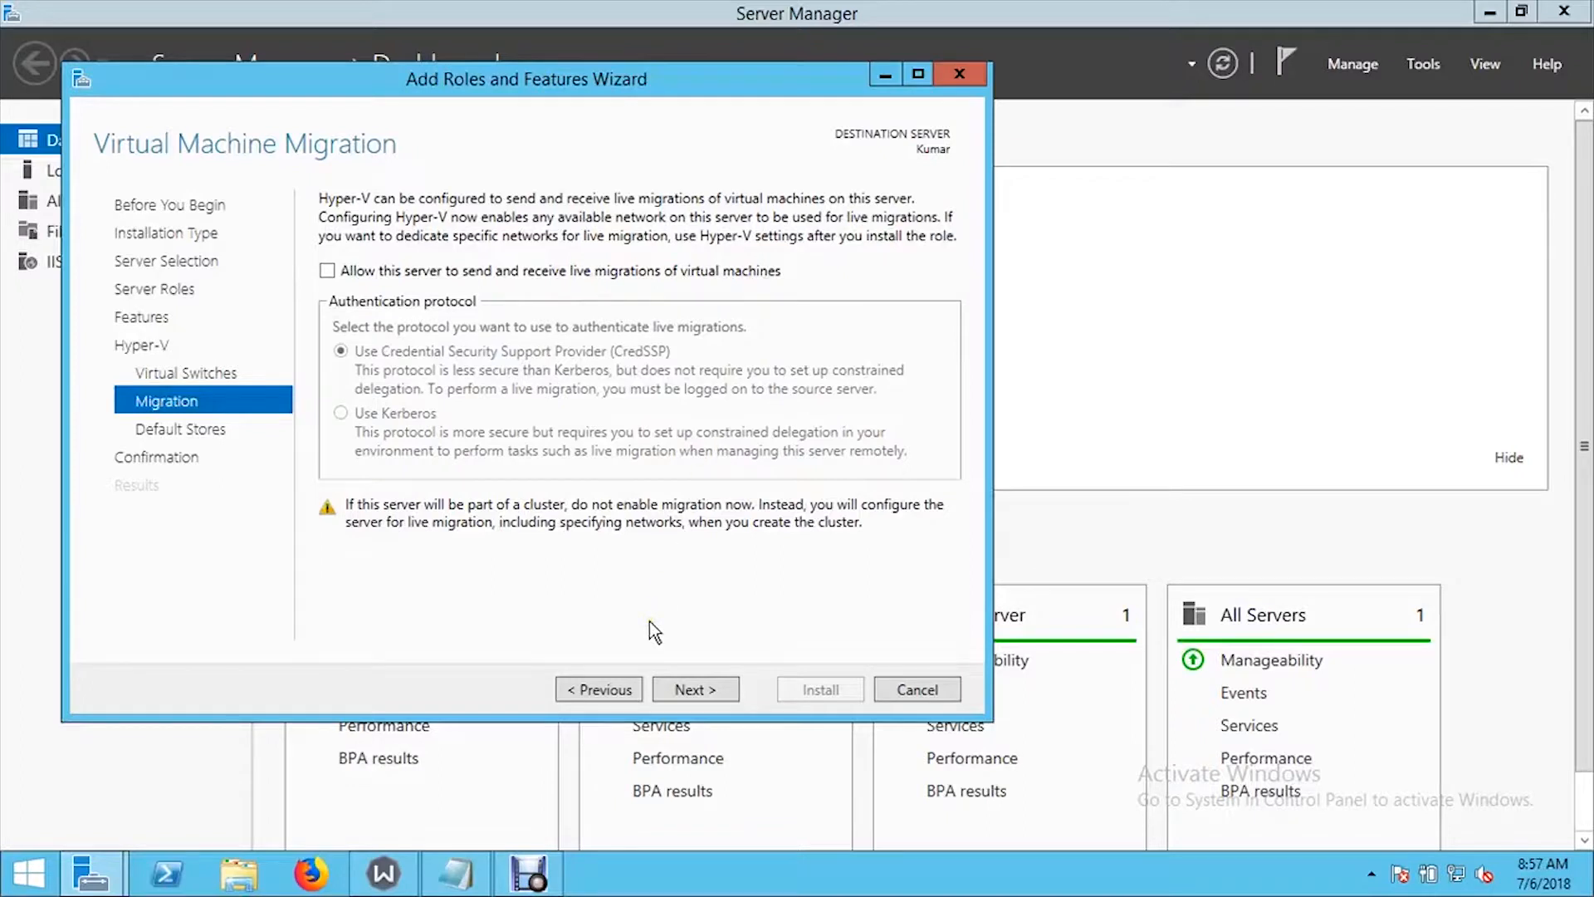
click(684, 691)
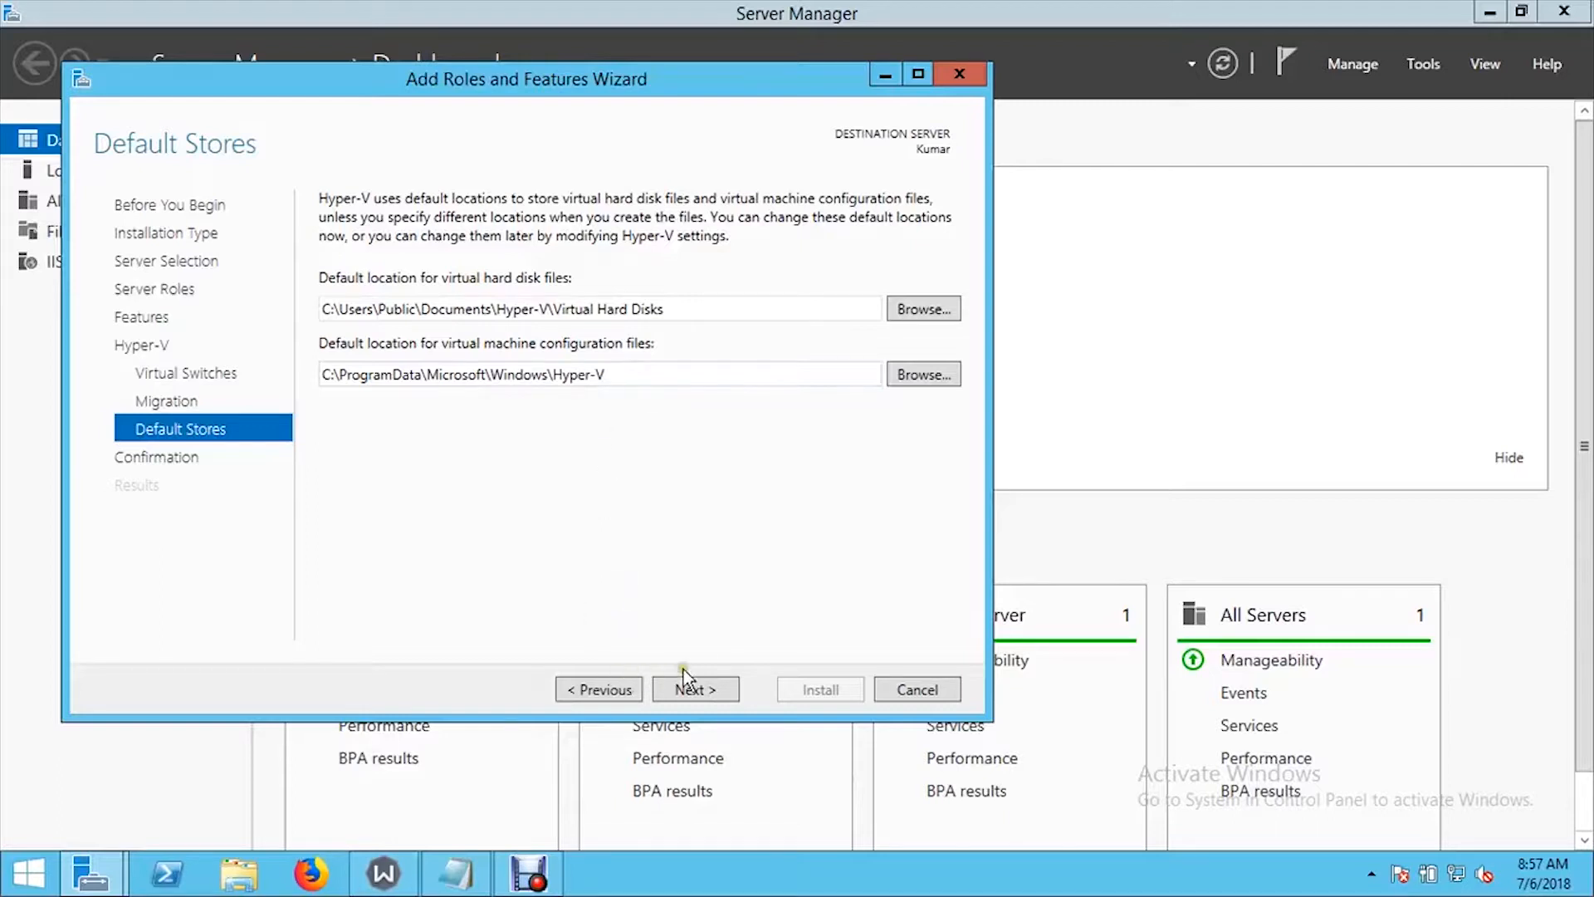
click(702, 689)
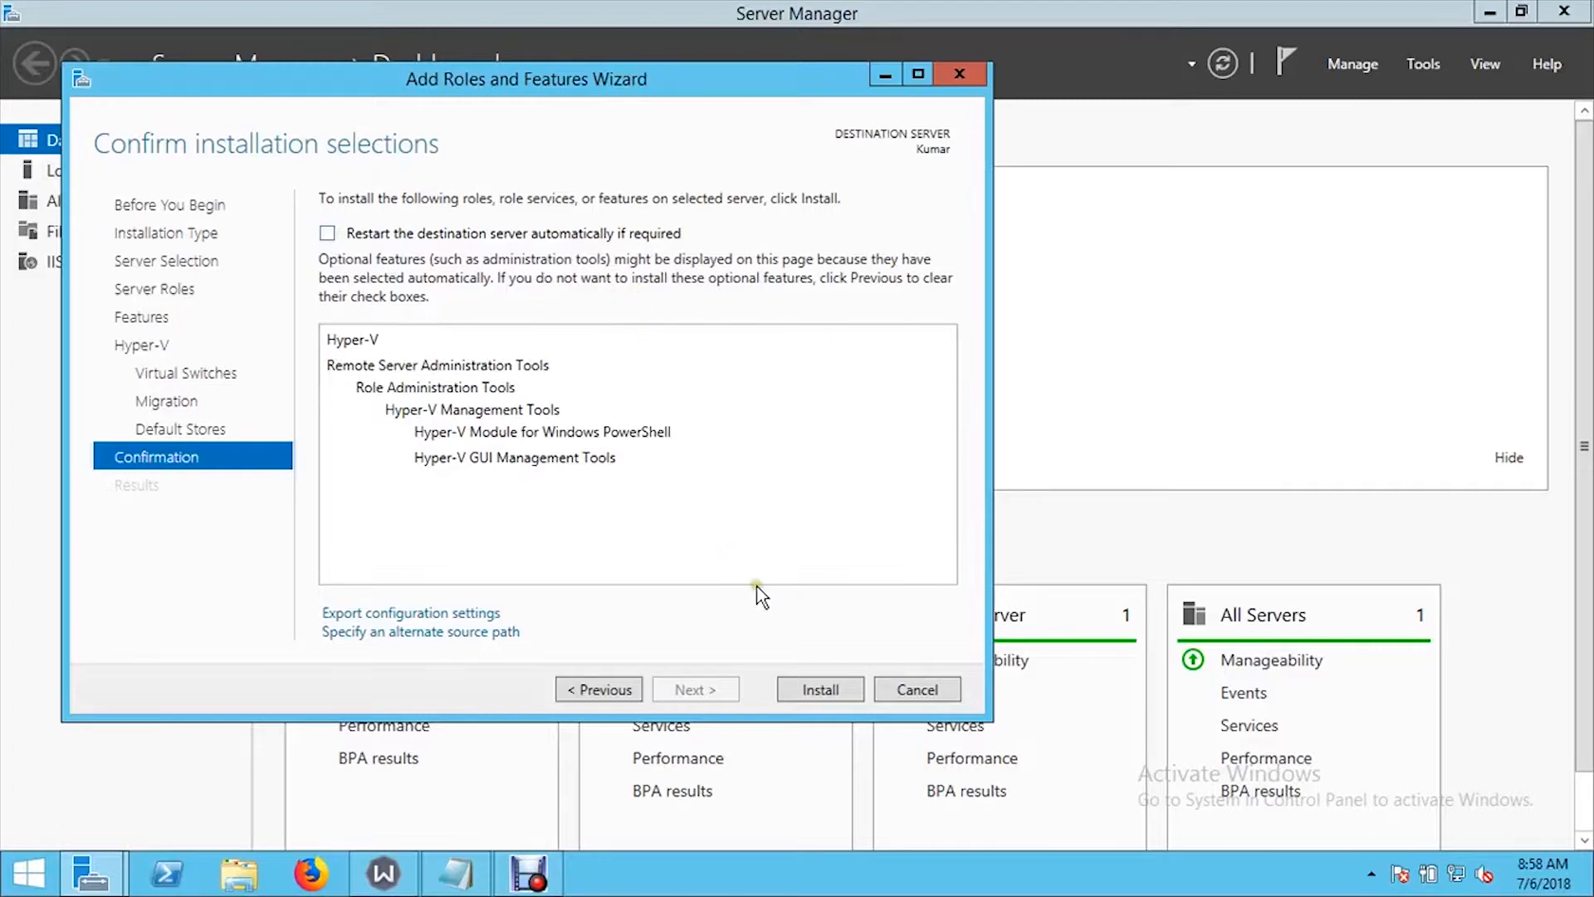
click(813, 693)
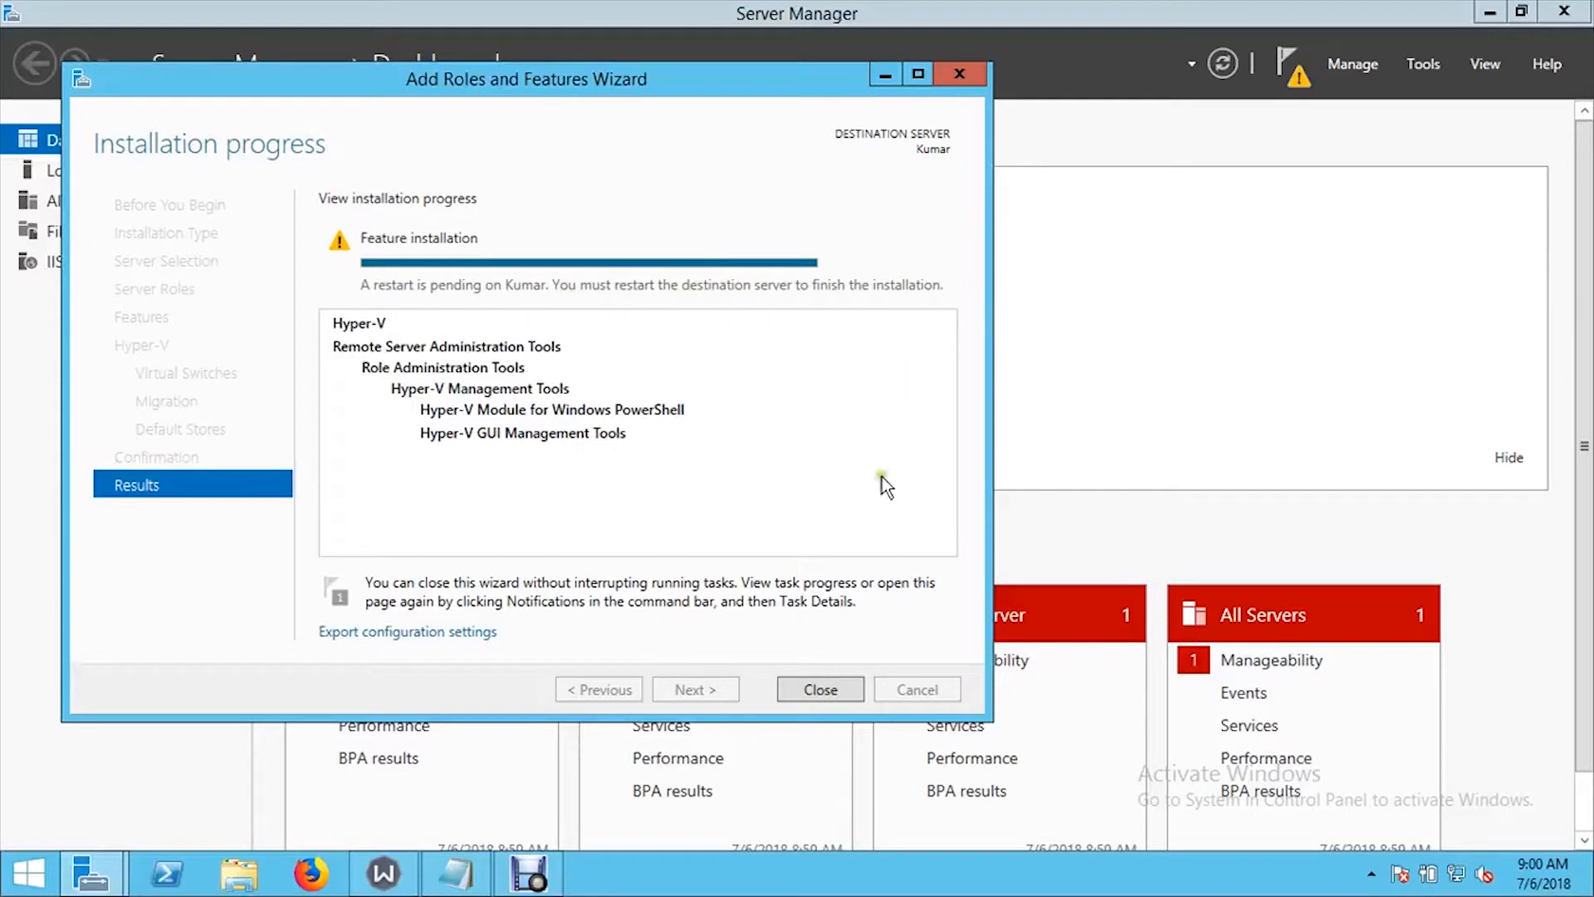
click(837, 701)
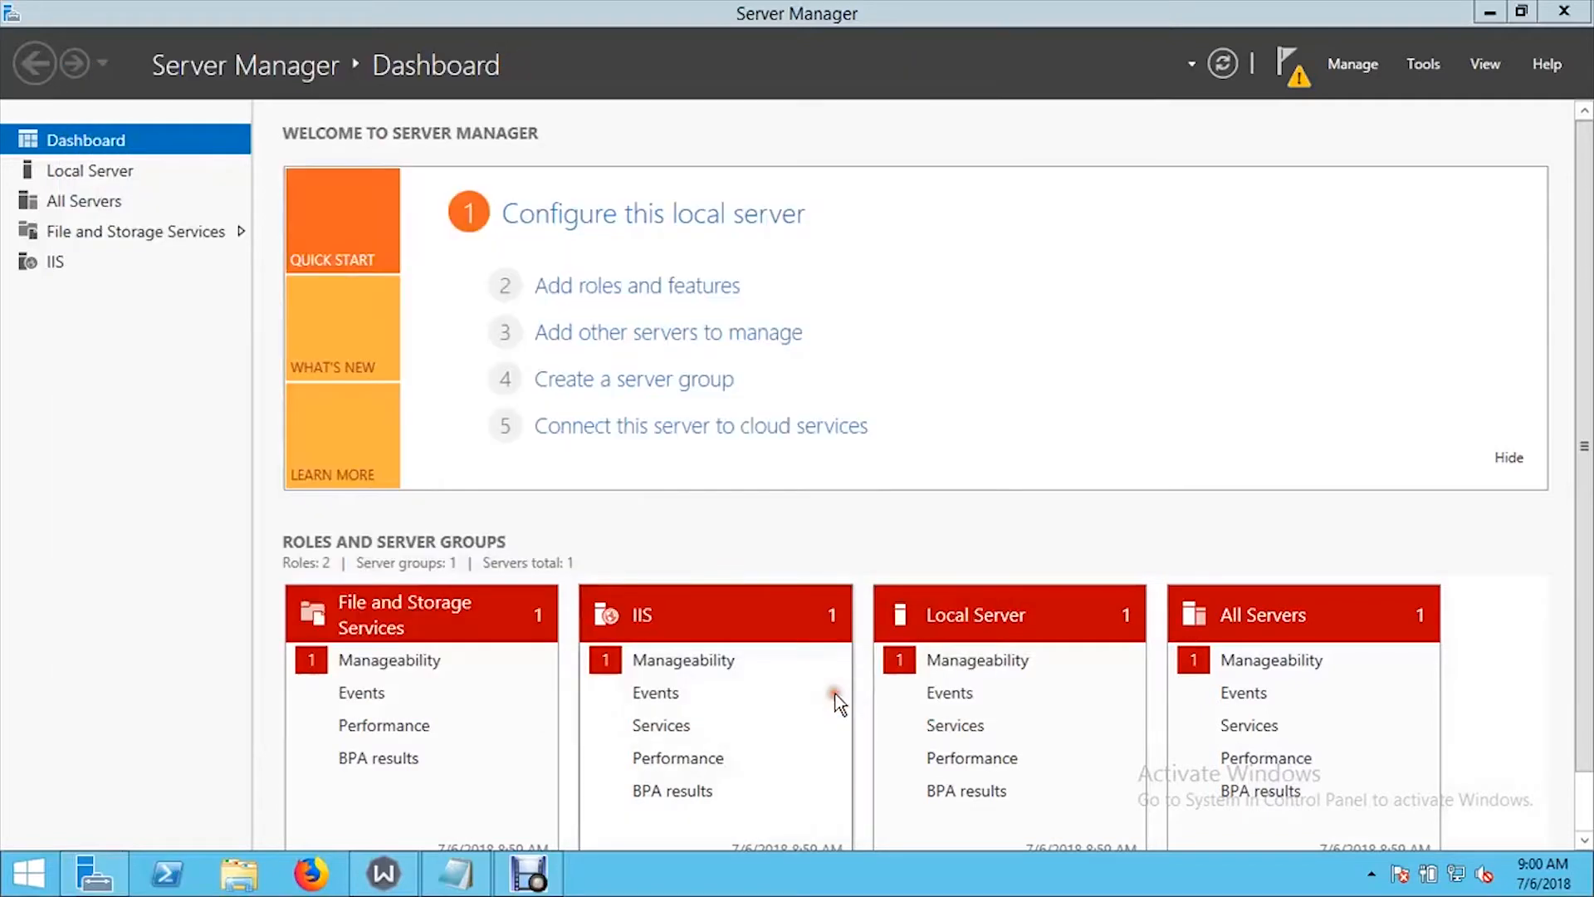
- Refresh the dashboard and dismiss the Refresh and Feature installation notifications
scroll(990, 515, down, 2)
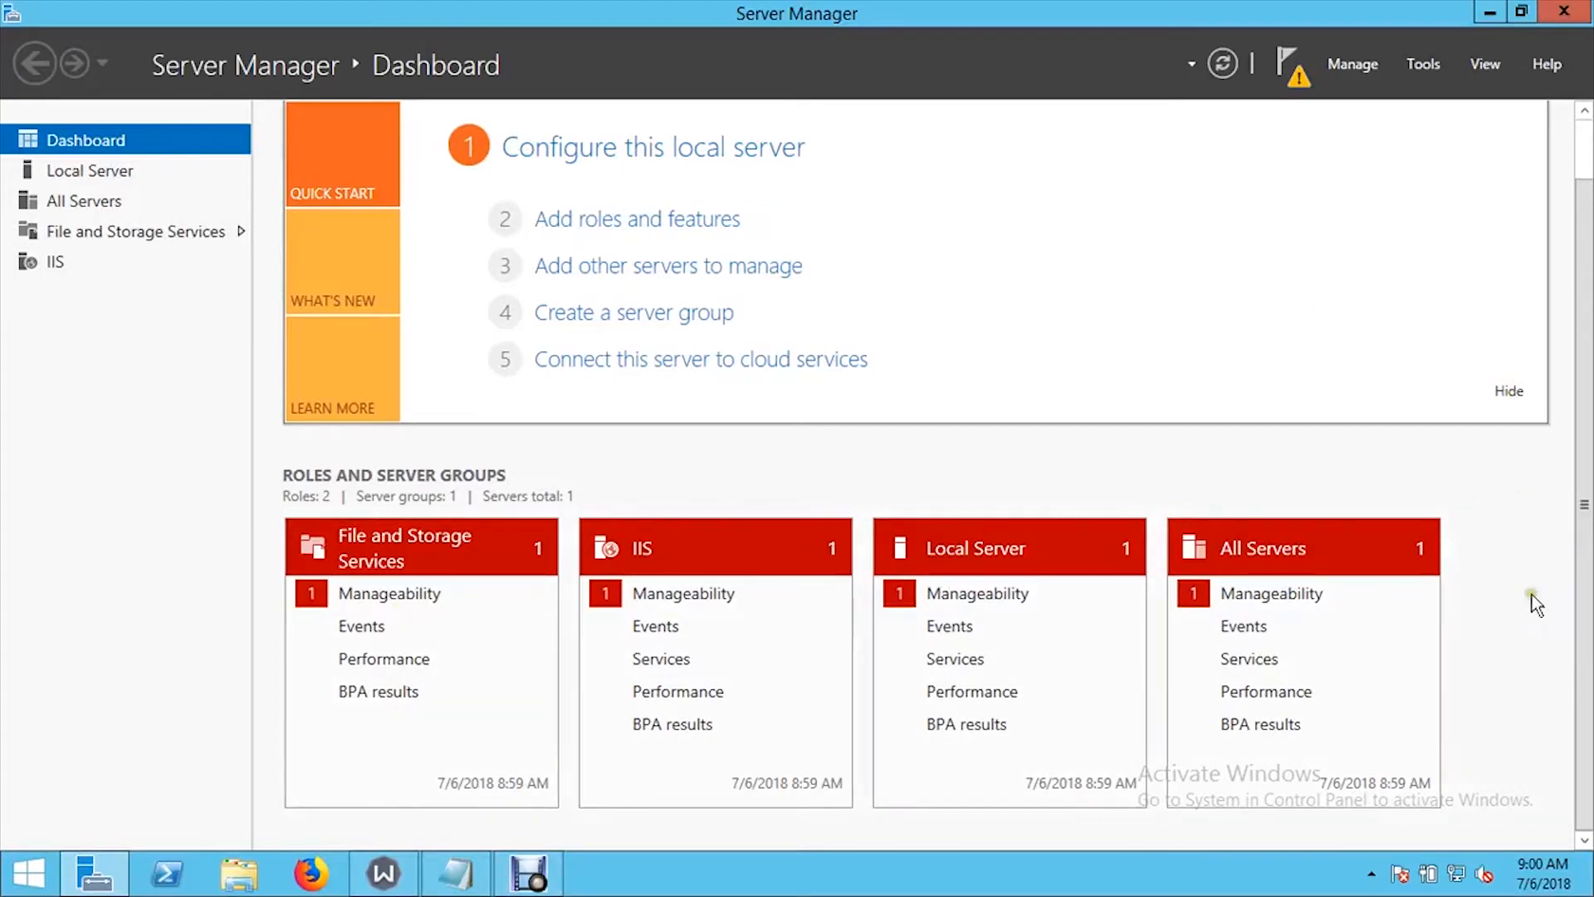
click(1222, 62)
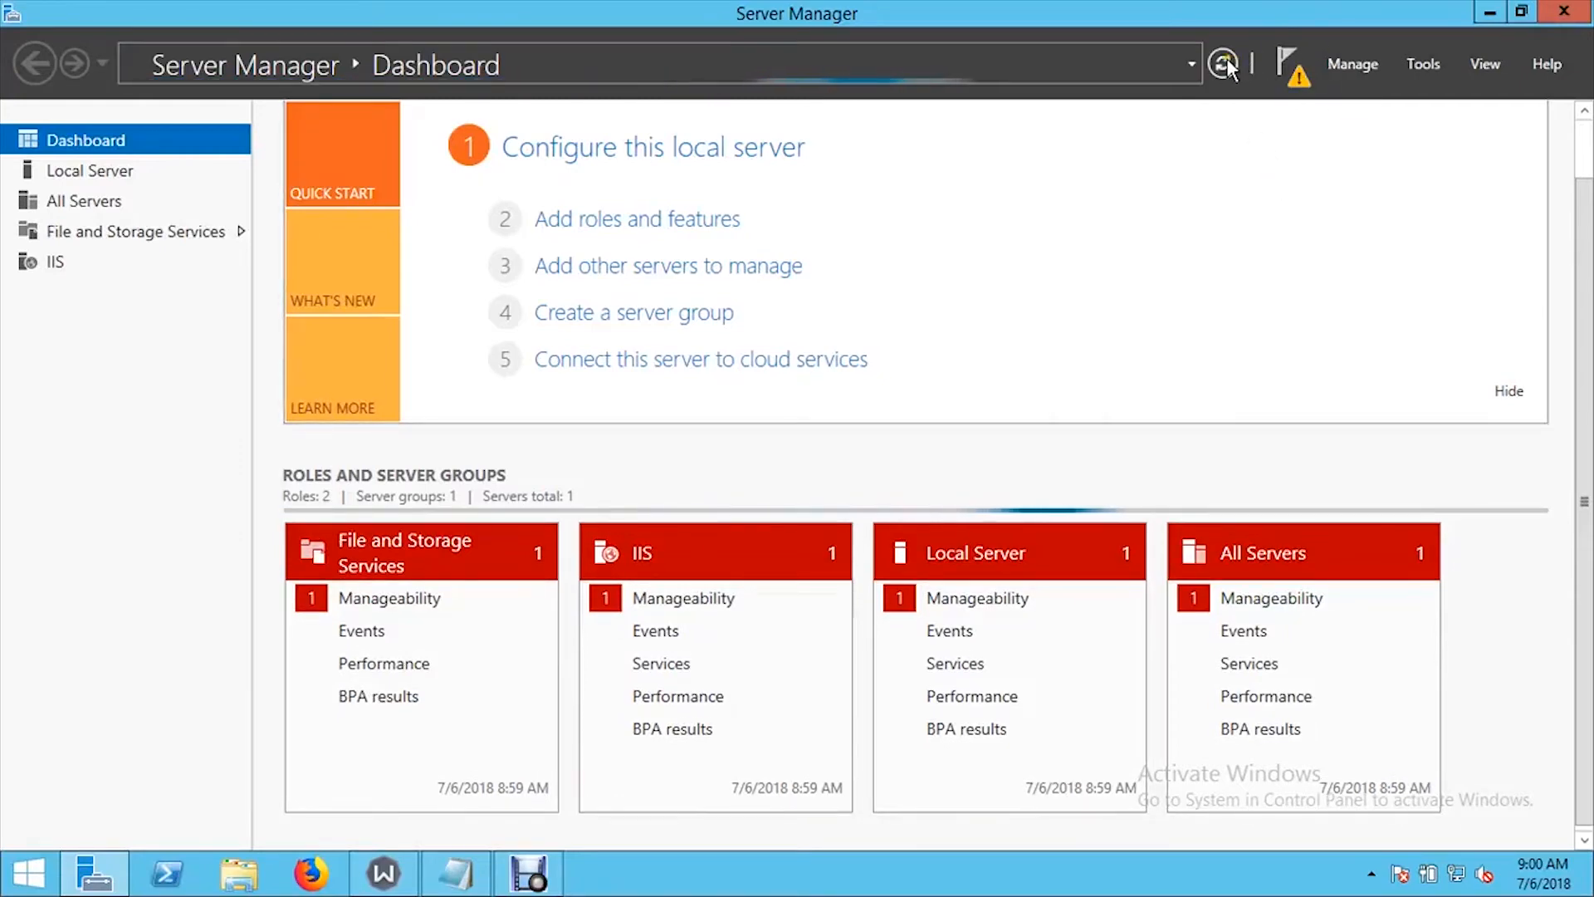
click(1292, 79)
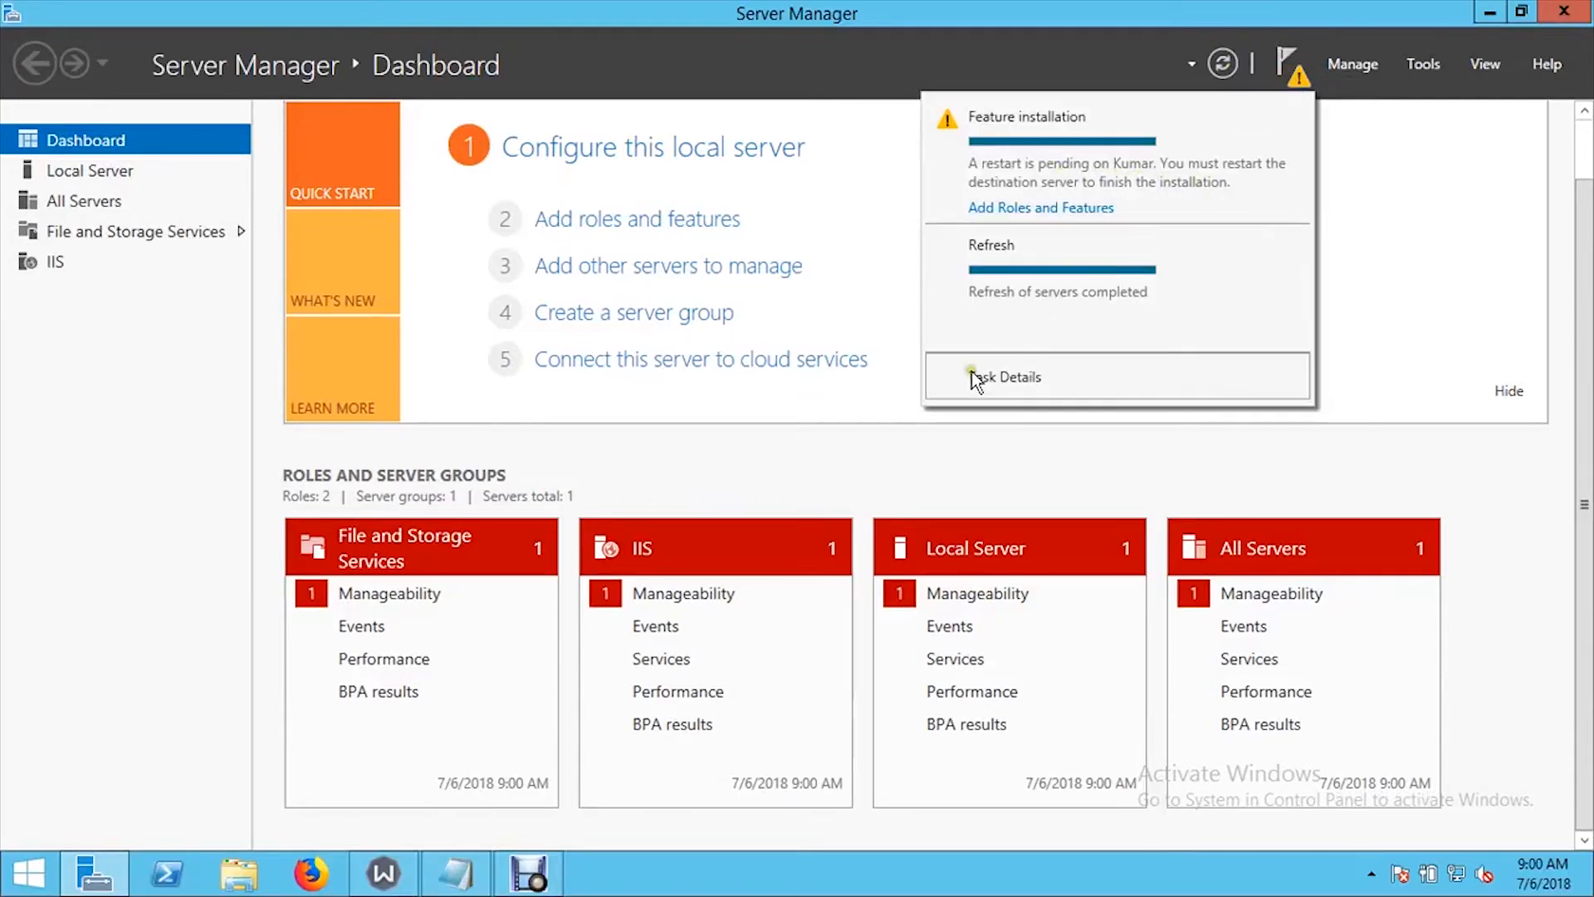
click(1290, 246)
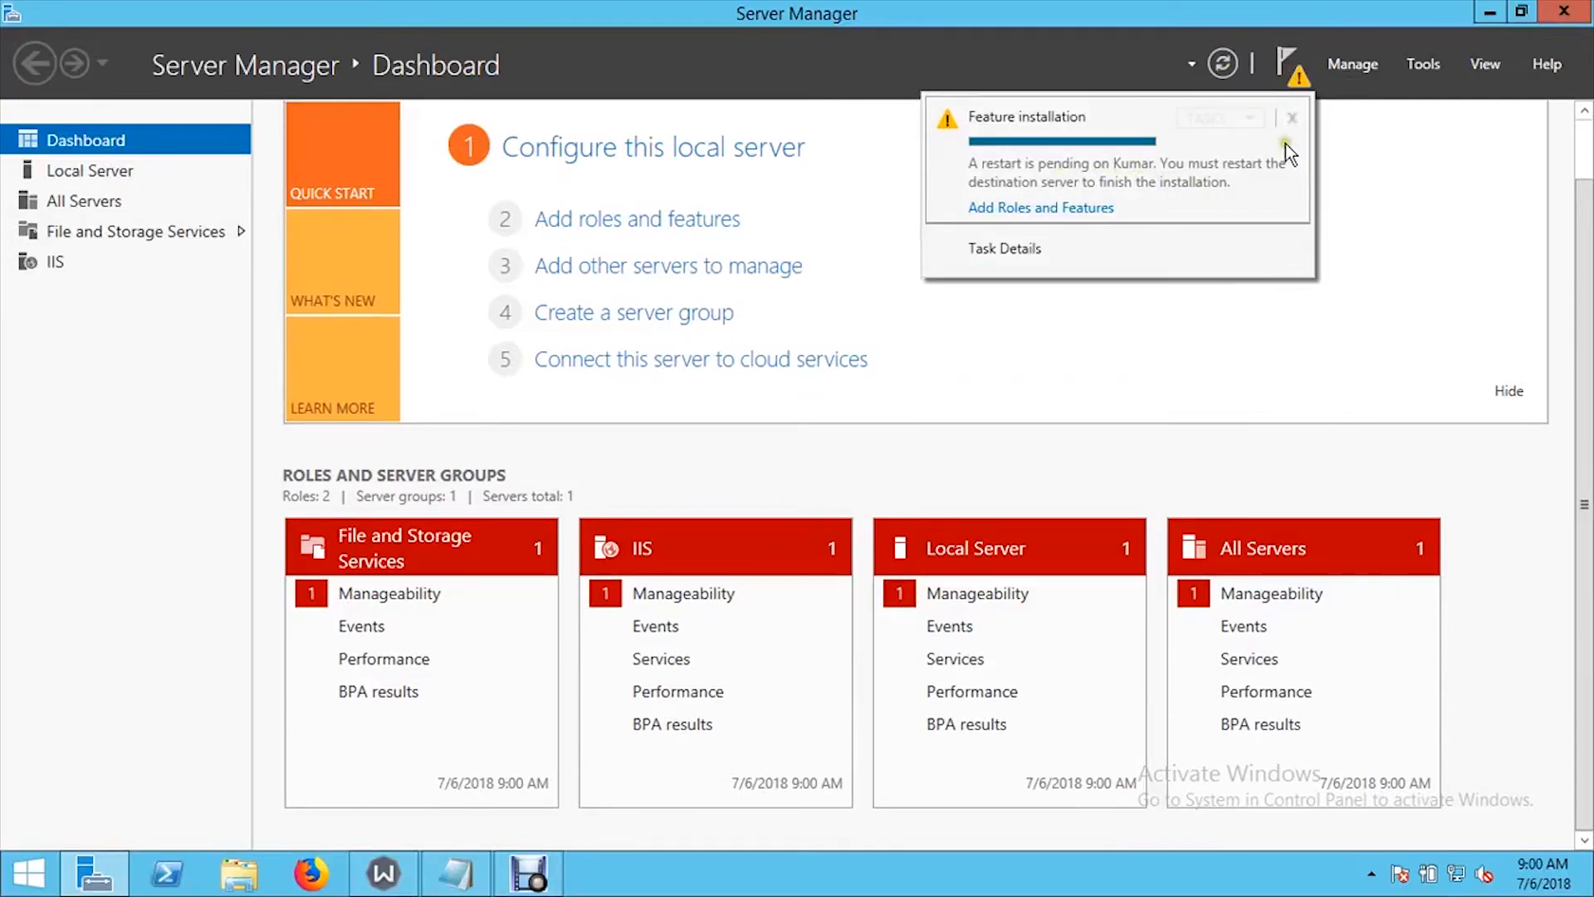
click(1292, 119)
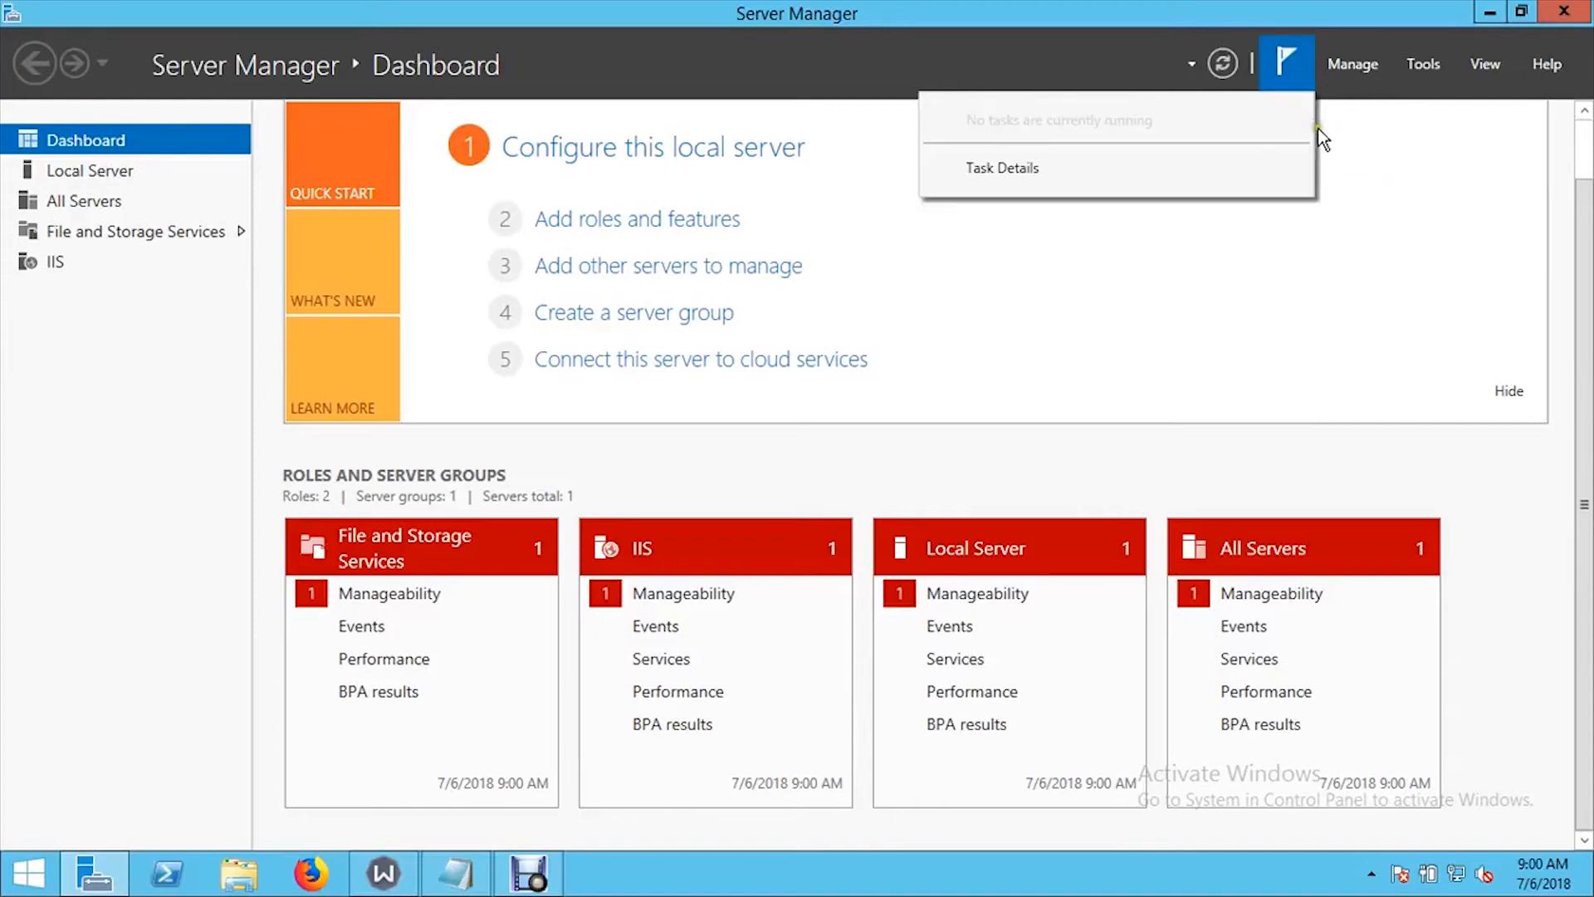
drag(1588, 453, 1590, 339)
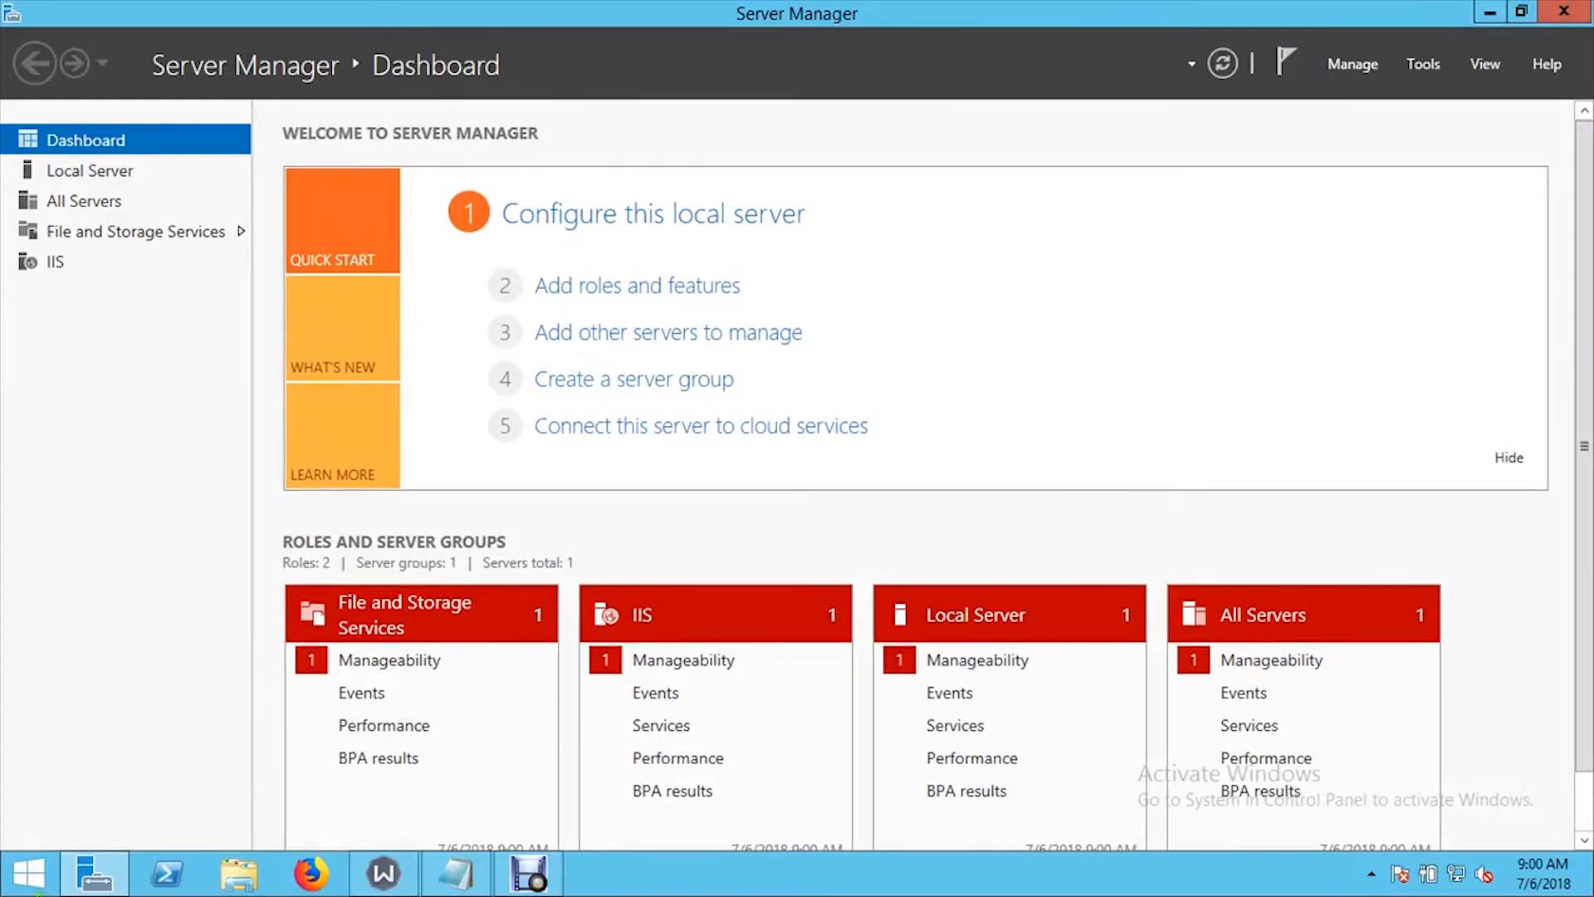
- Restart the server with Other (Unplanned) as the shutdown reason
right_click(29, 872)
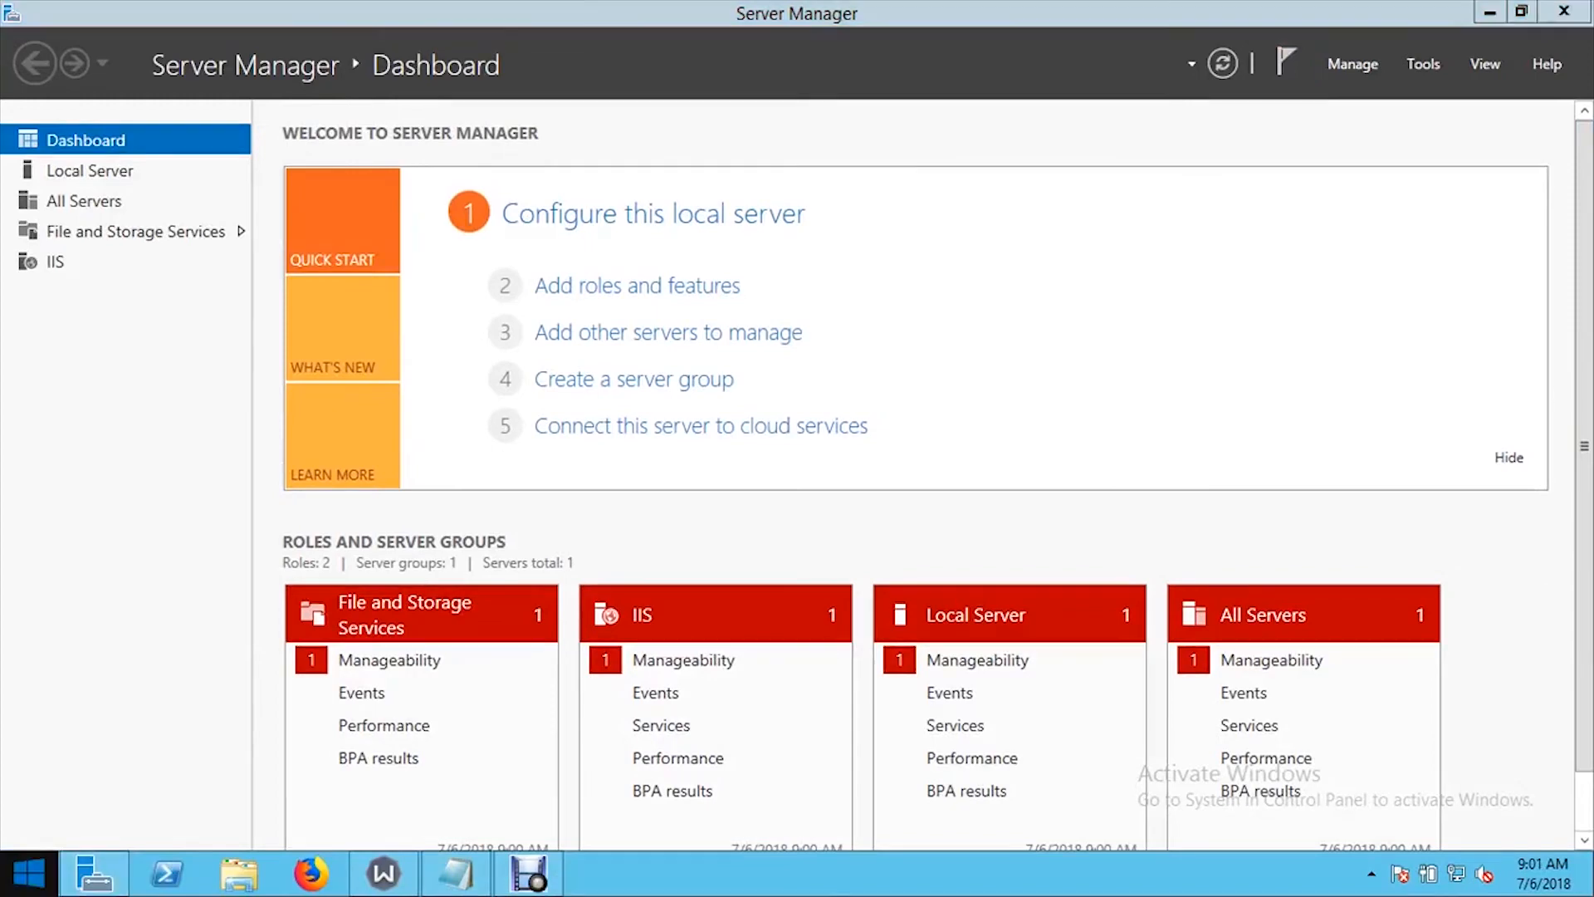
mouse_move(117, 851)
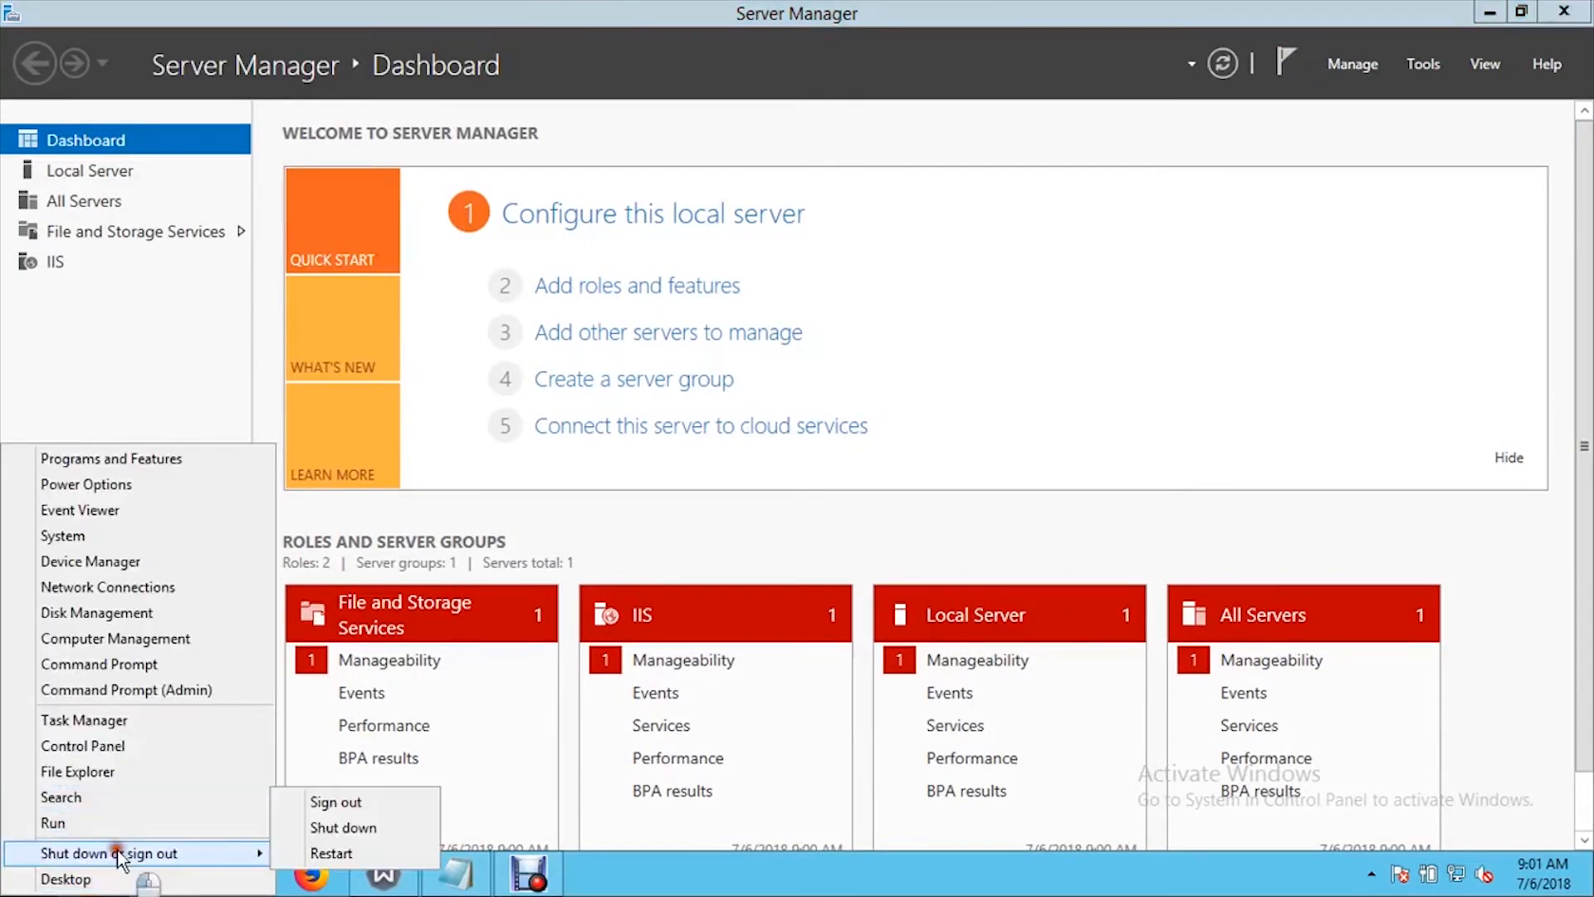
click(355, 845)
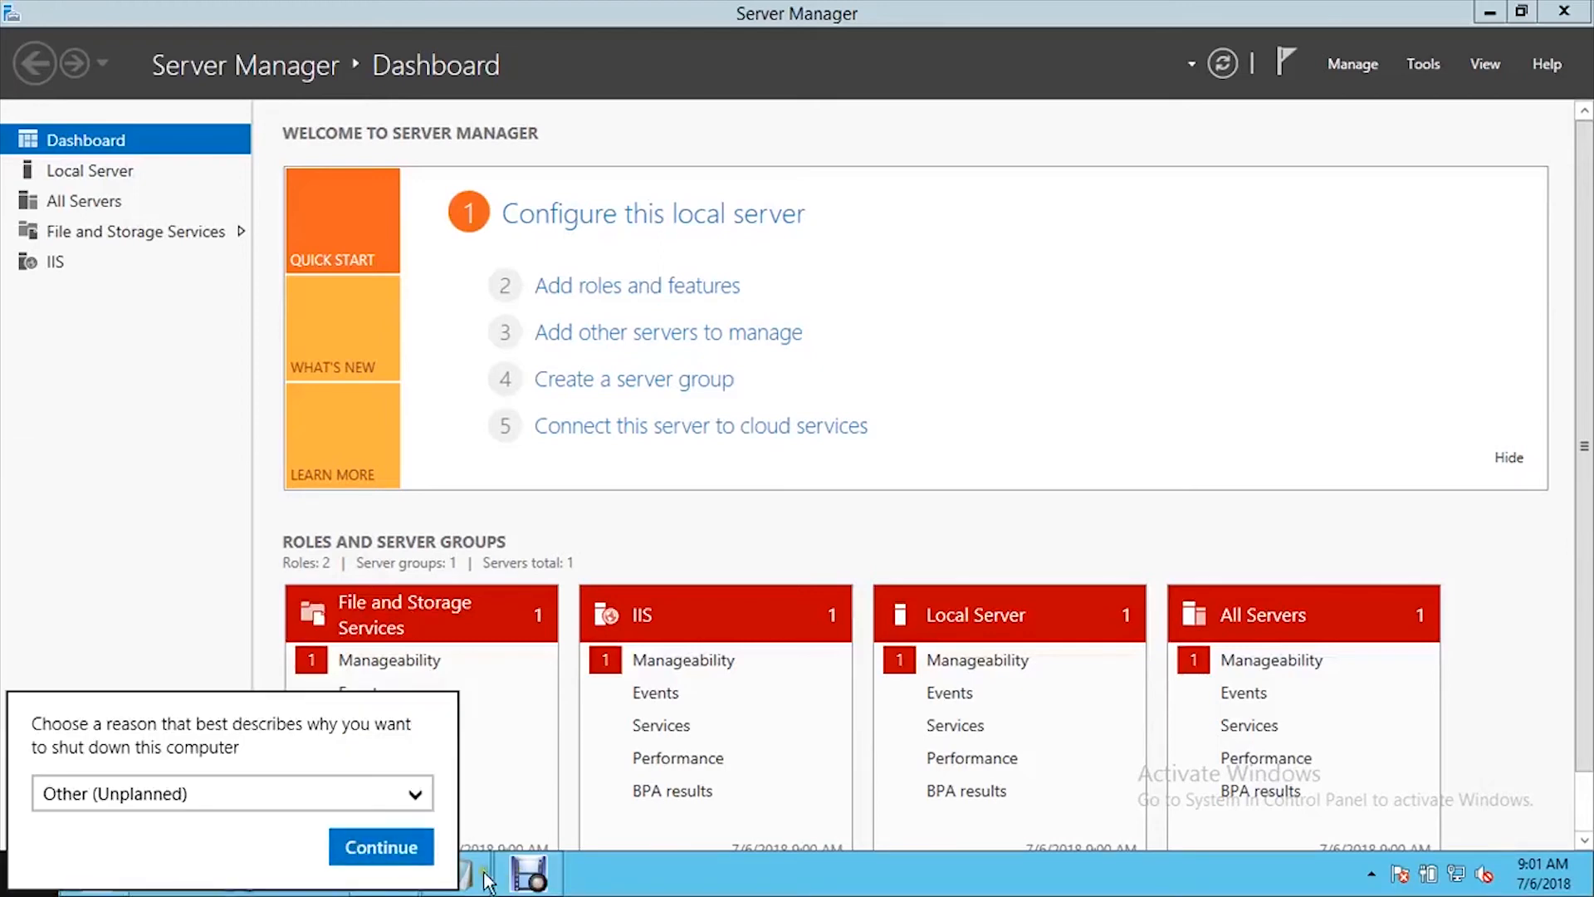
click(357, 844)
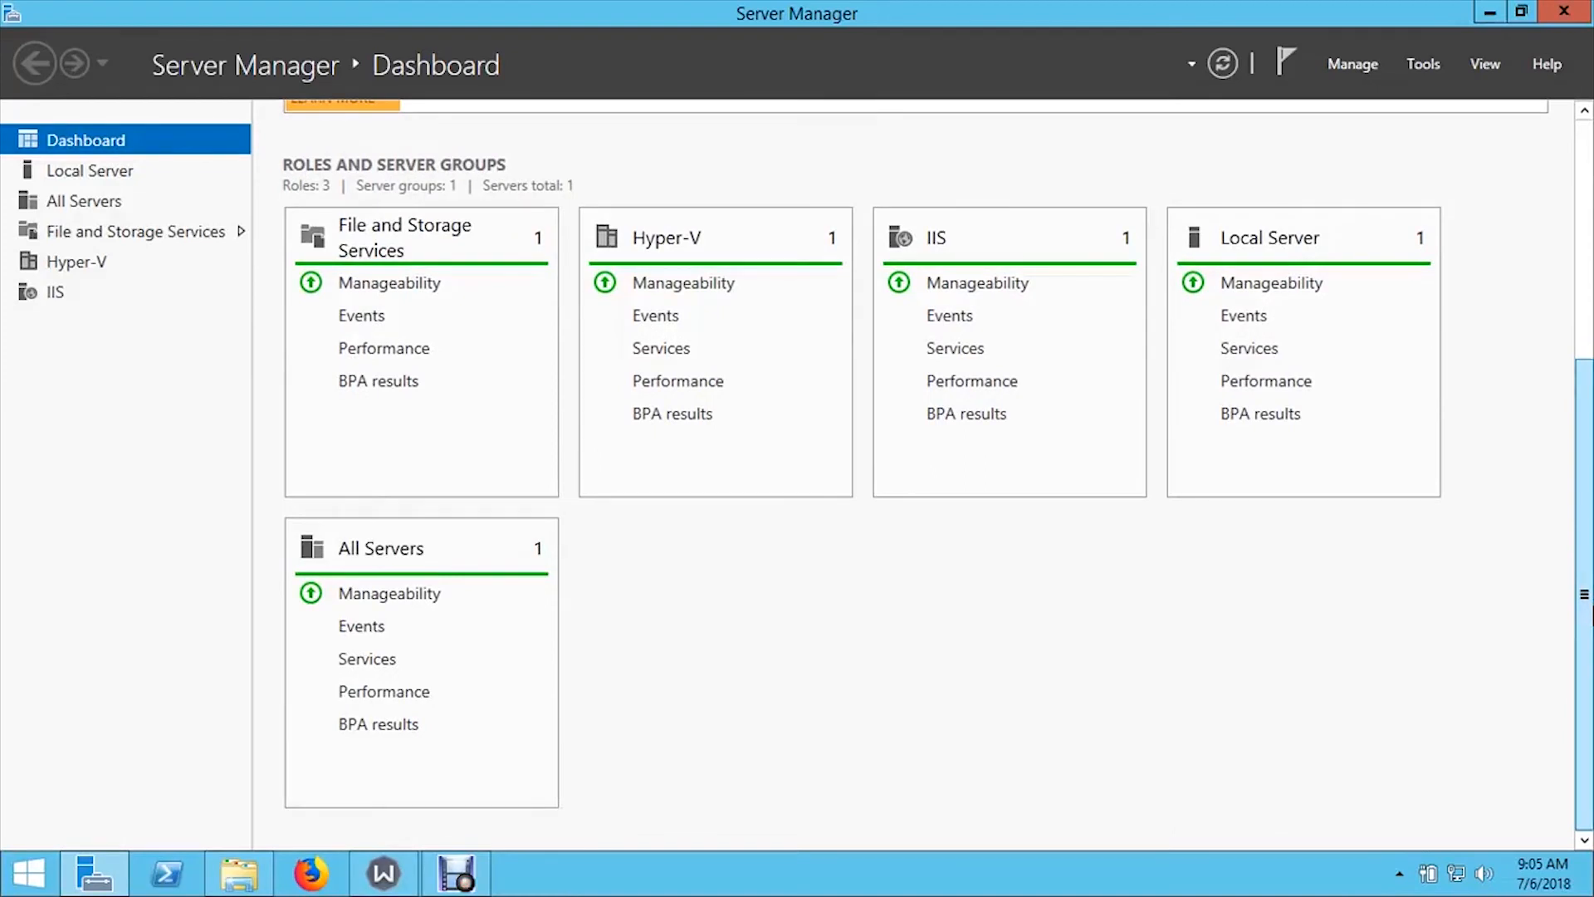